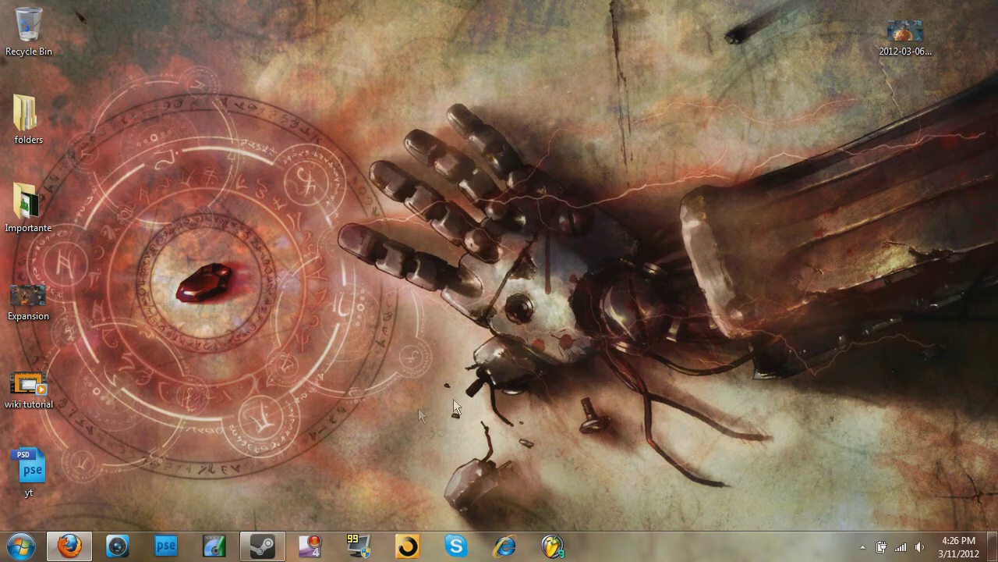
- Launch Internet Explorer and reach the Intense Flame (Guild) wiki page via a Google search for 'intense flame'
click(504, 549)
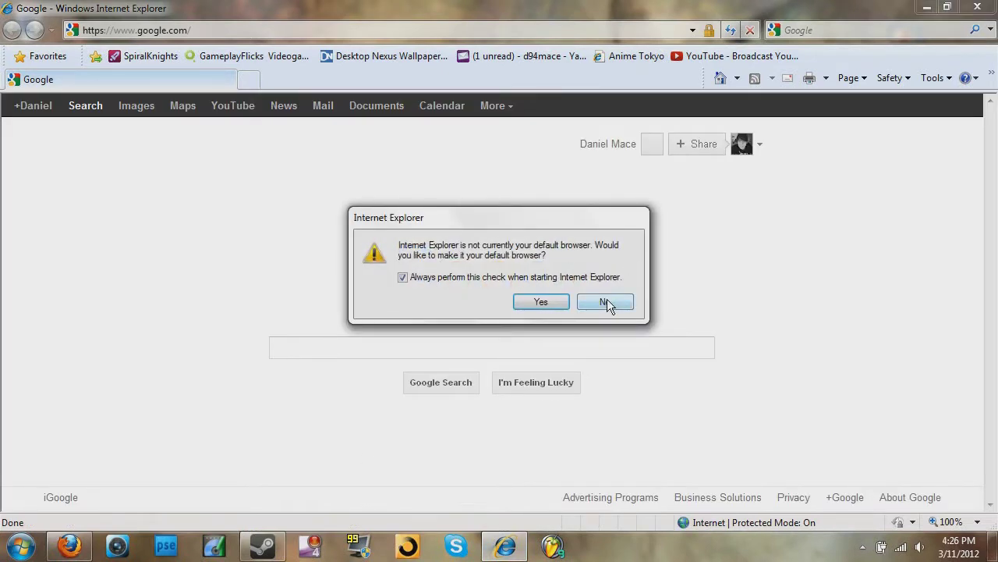
click(607, 303)
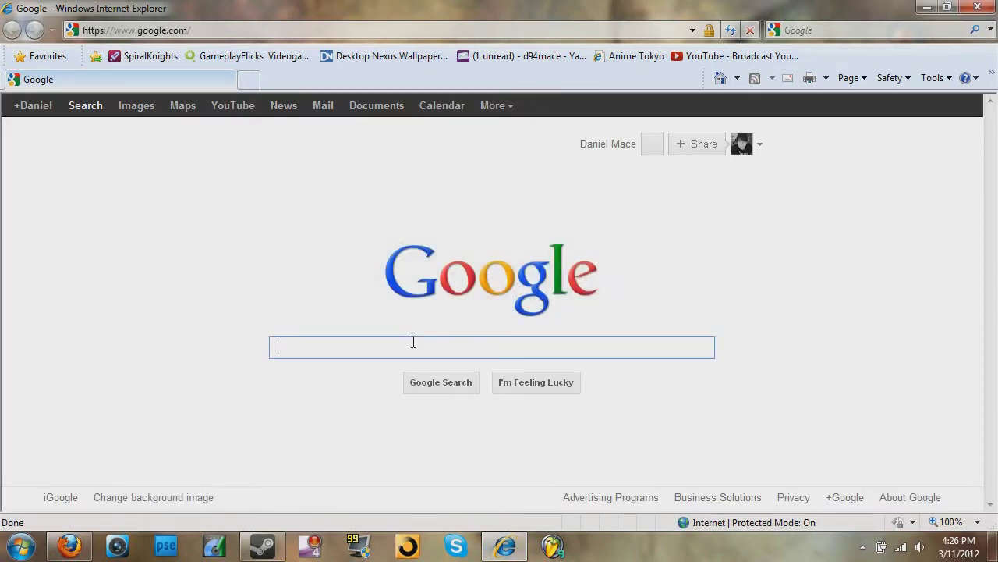
text(int)
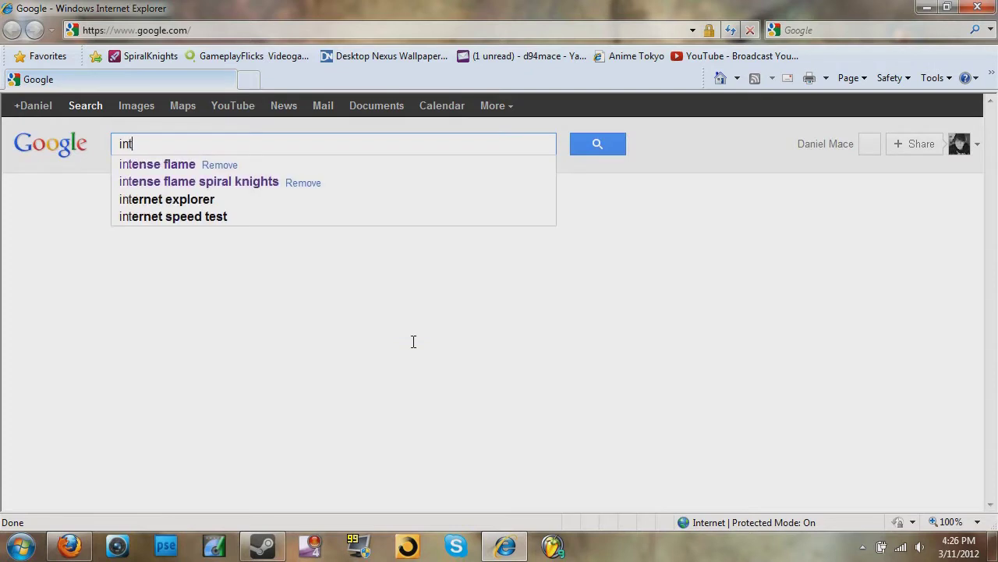
text(ense)
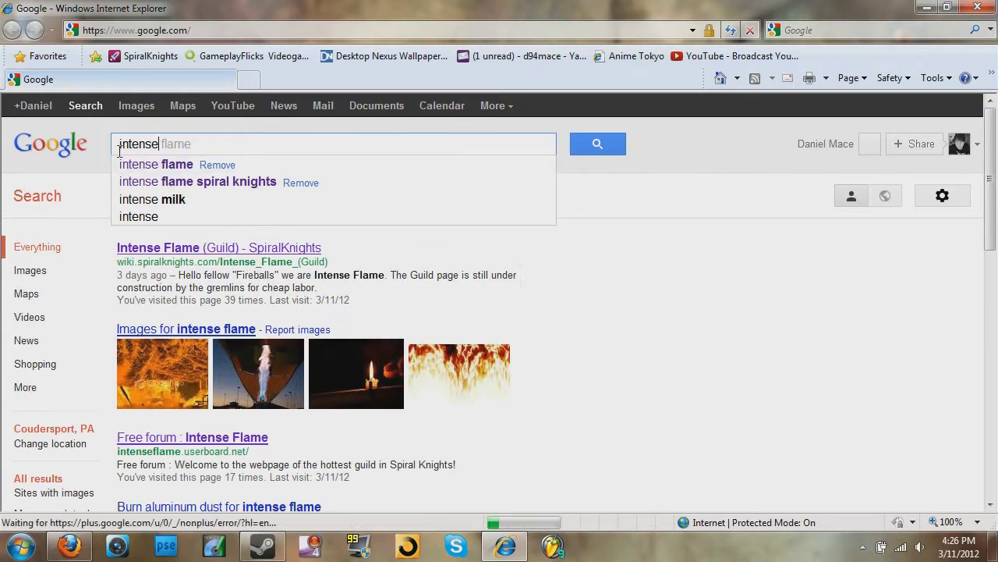
mouse_move(219, 249)
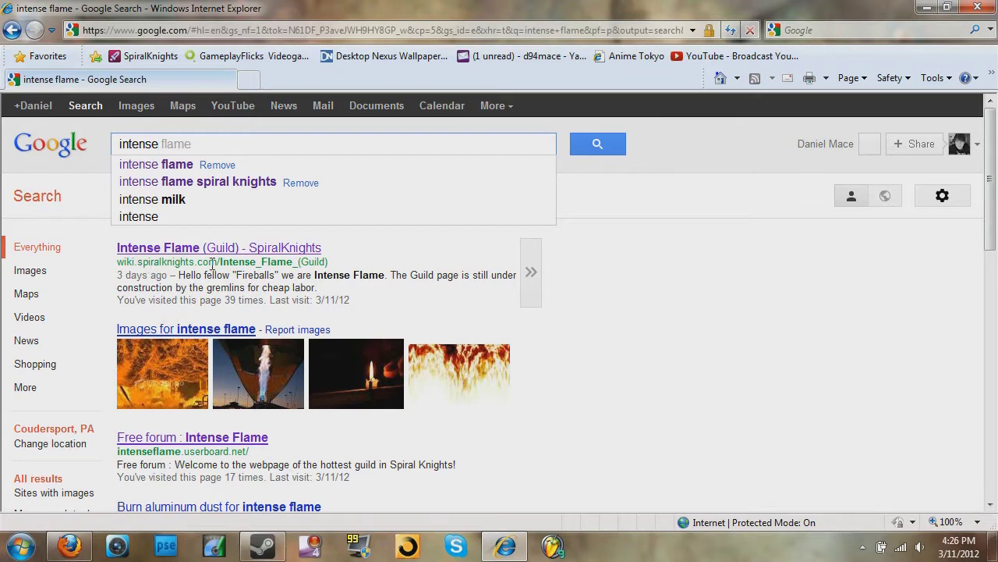
click(183, 248)
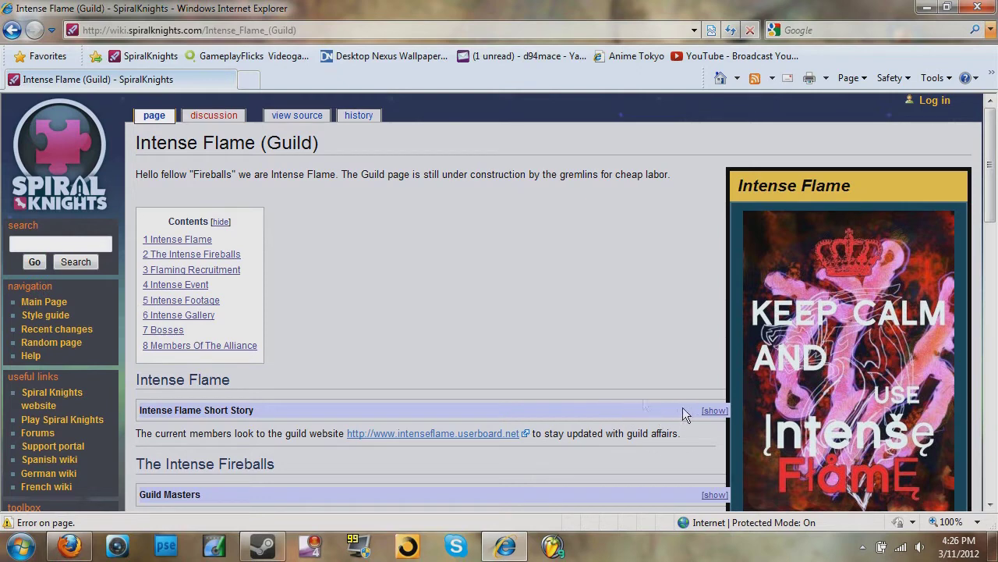
- Log in to the Spiral Knights Wiki with a Facebook account, entering the account password
click(933, 101)
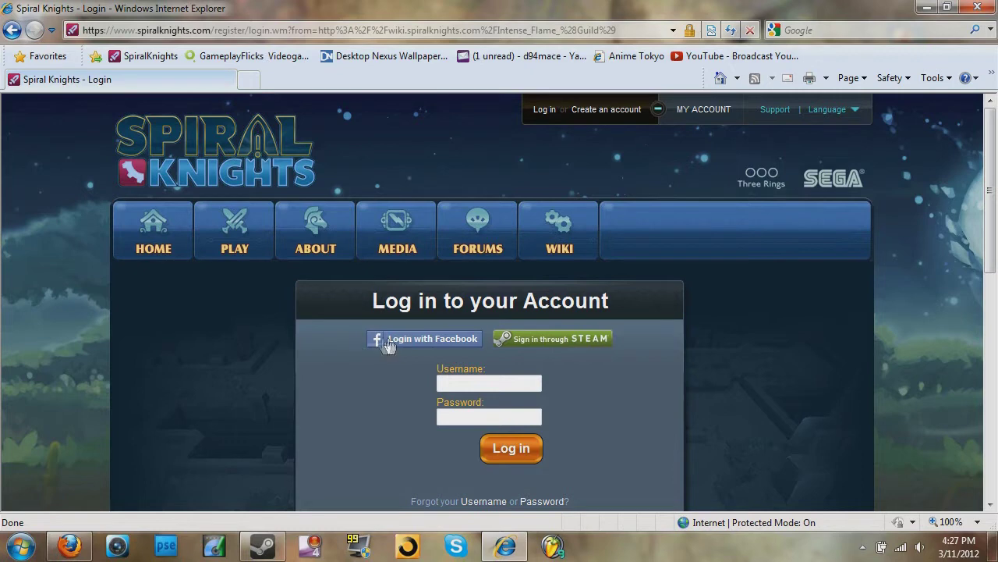
click(392, 346)
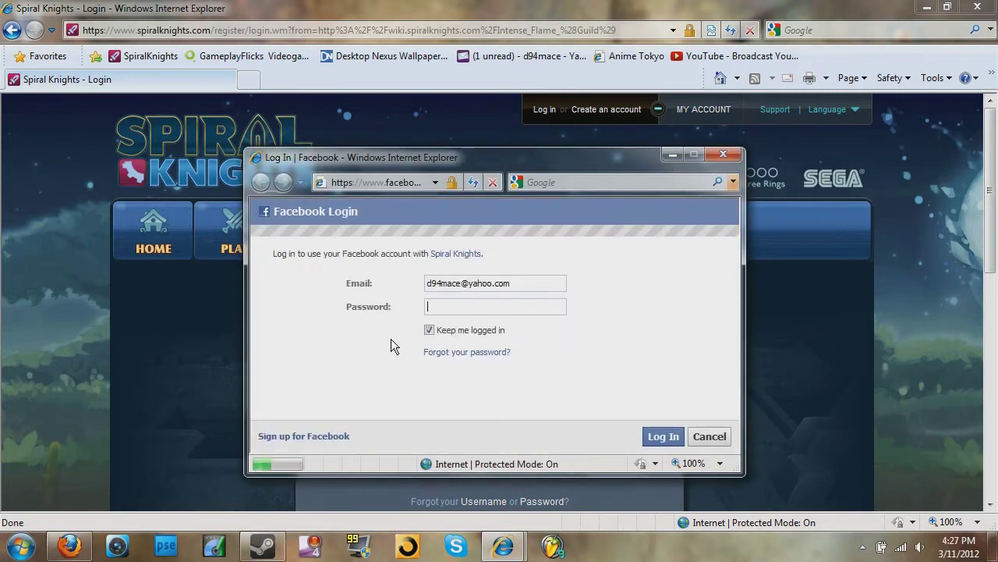
text(•••••)
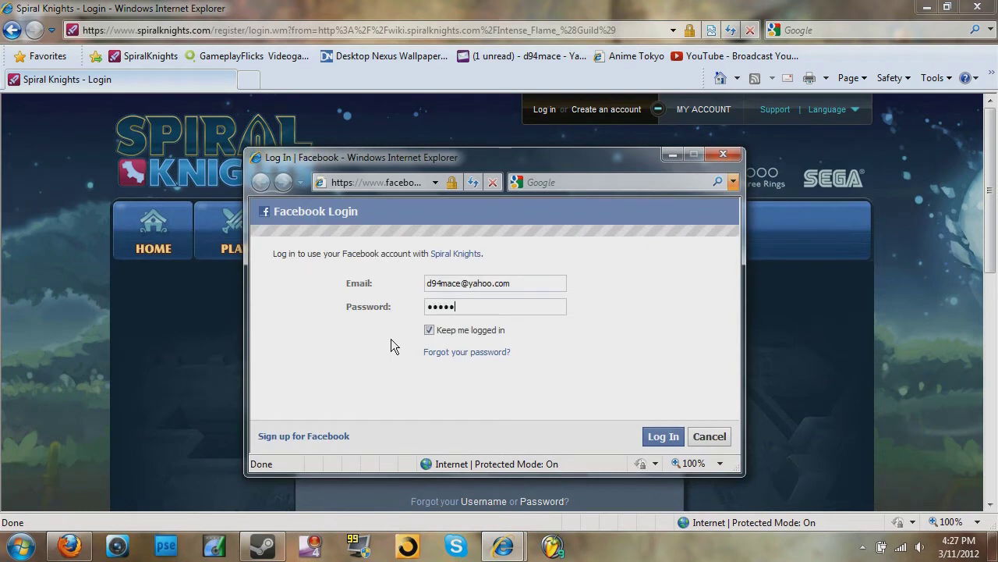
text(•••••)
click(660, 437)
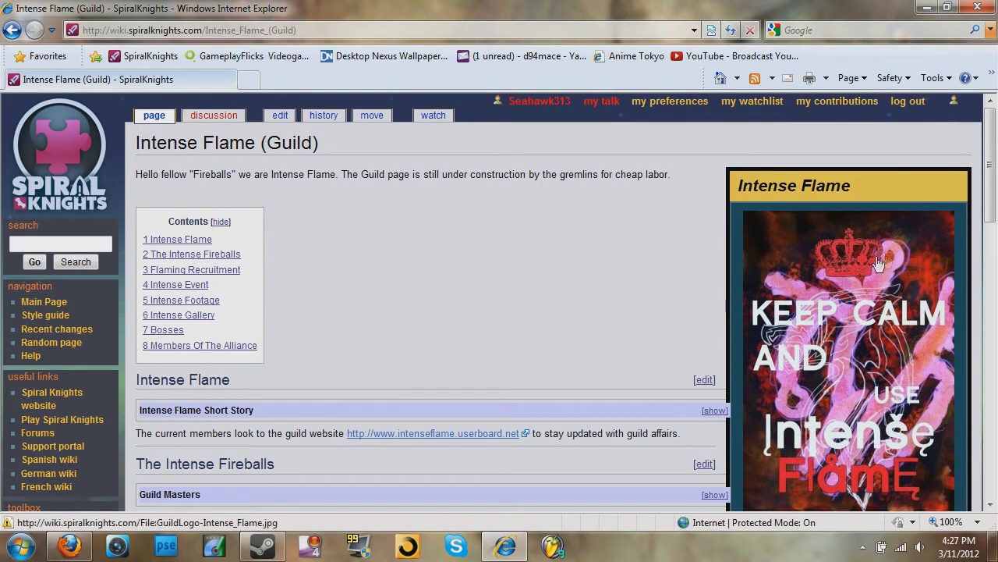
- Expand the Intense Gallery to browse its screenshots, collapse it, and open the section editor
drag(991, 160, 991, 328)
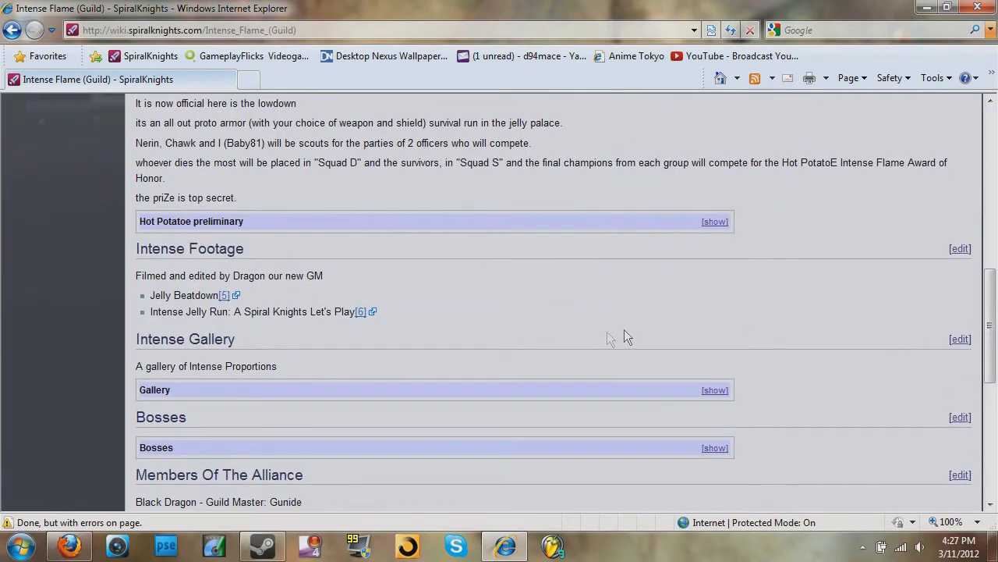
click(714, 390)
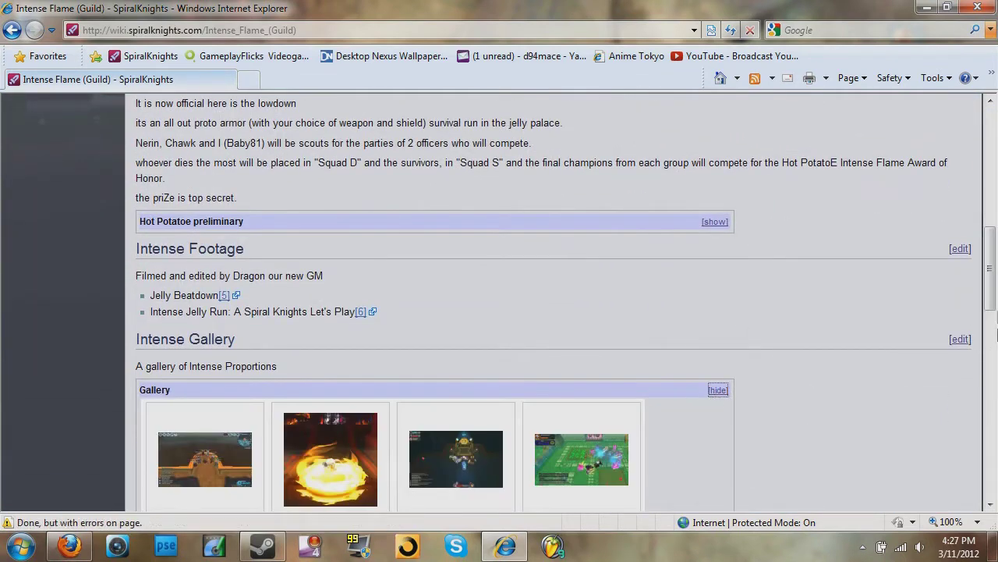
mouse_move(989, 265)
mouse_down()
mouse_move(991, 351)
mouse_move(989, 317)
mouse_move(987, 328)
mouse_move(973, 307)
mouse_up()
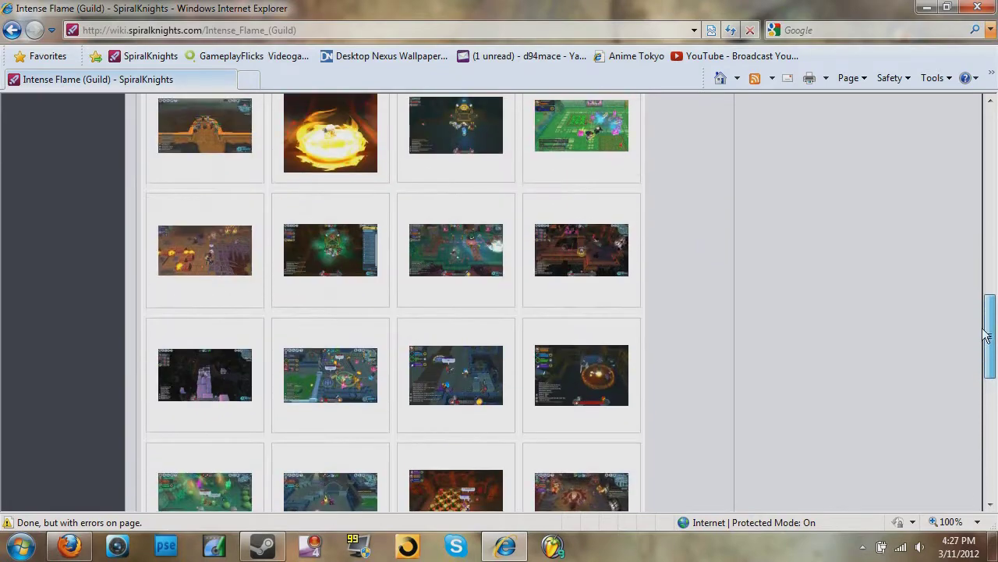
drag(973, 306, 989, 362)
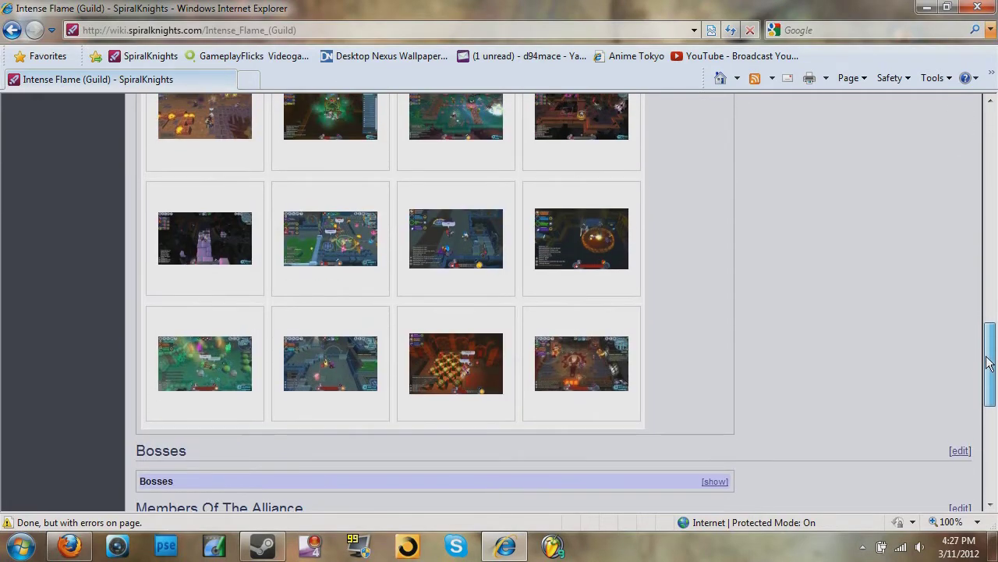
drag(989, 362, 976, 312)
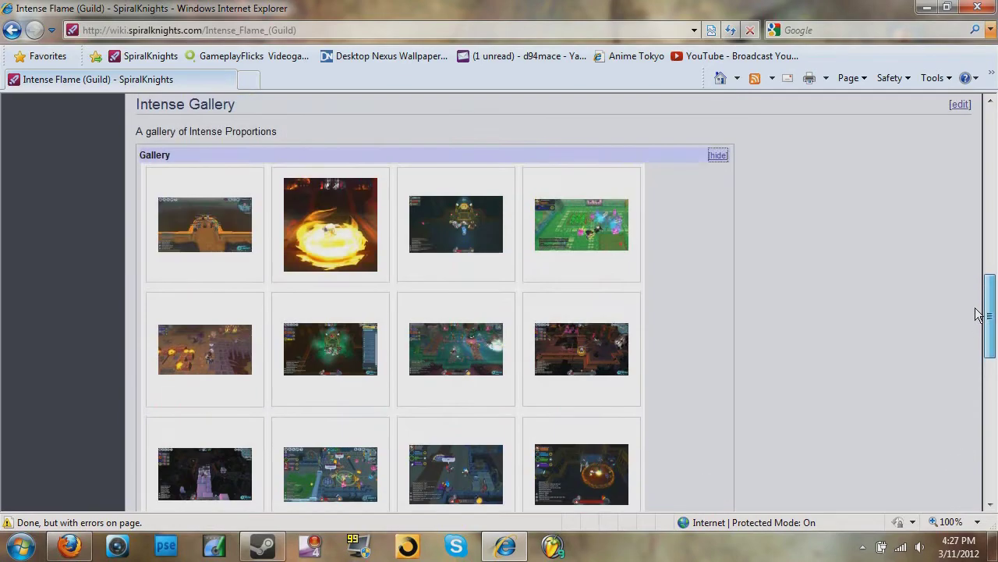
click(712, 205)
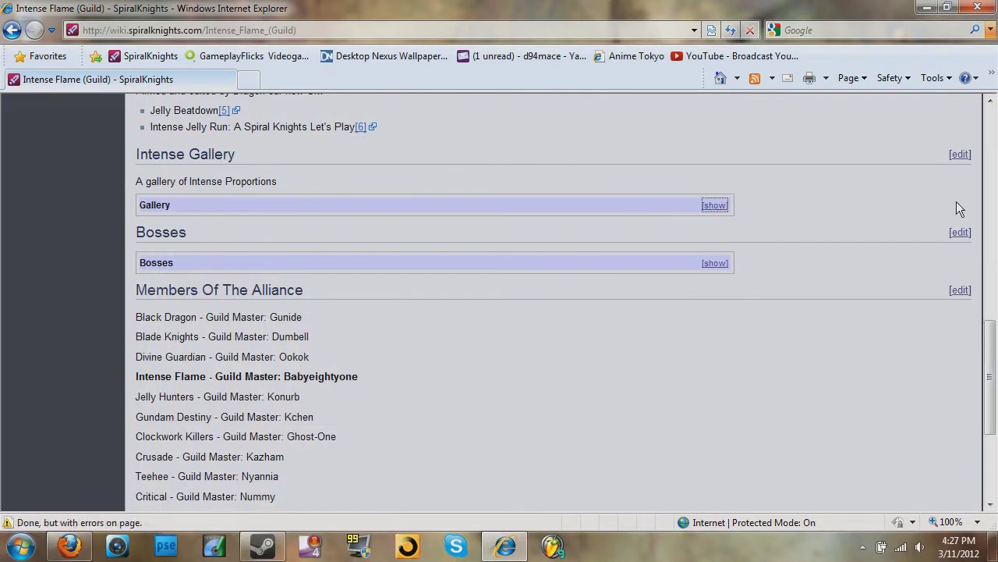
drag(987, 382, 989, 368)
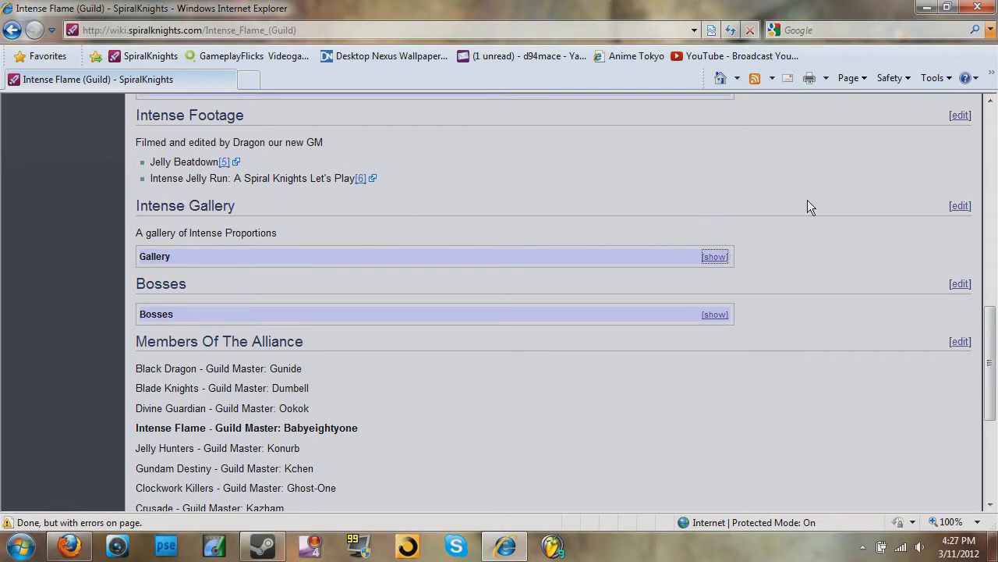
click(962, 214)
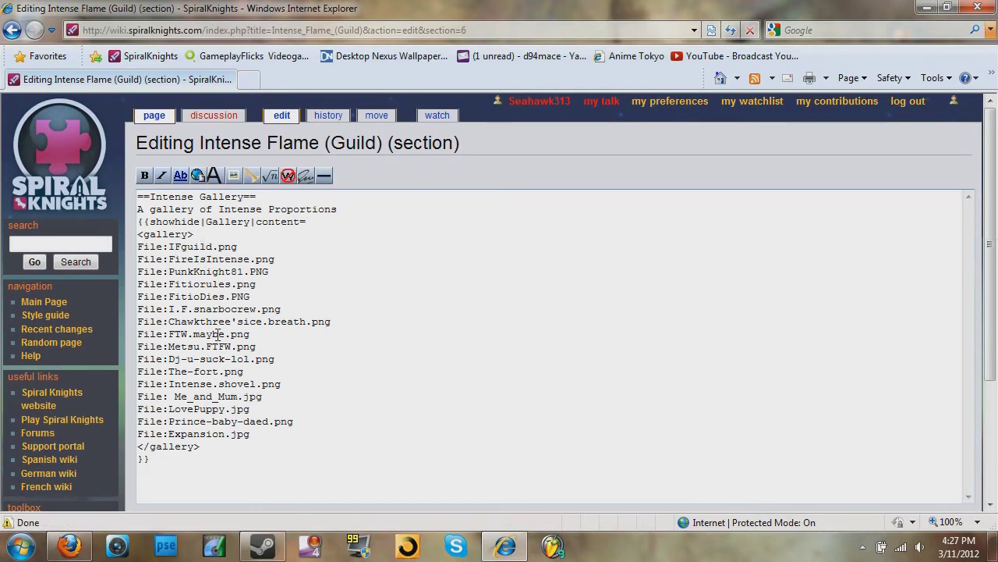
- Scroll the Intense Gallery edit page, then minimize Internet Explorer to reveal the desktop
drag(994, 210, 995, 257)
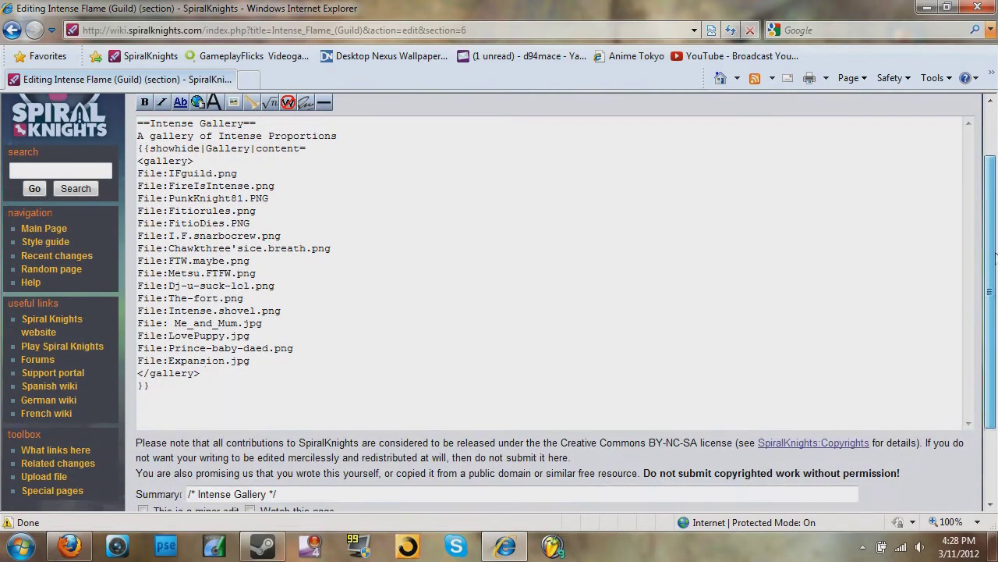
click(928, 8)
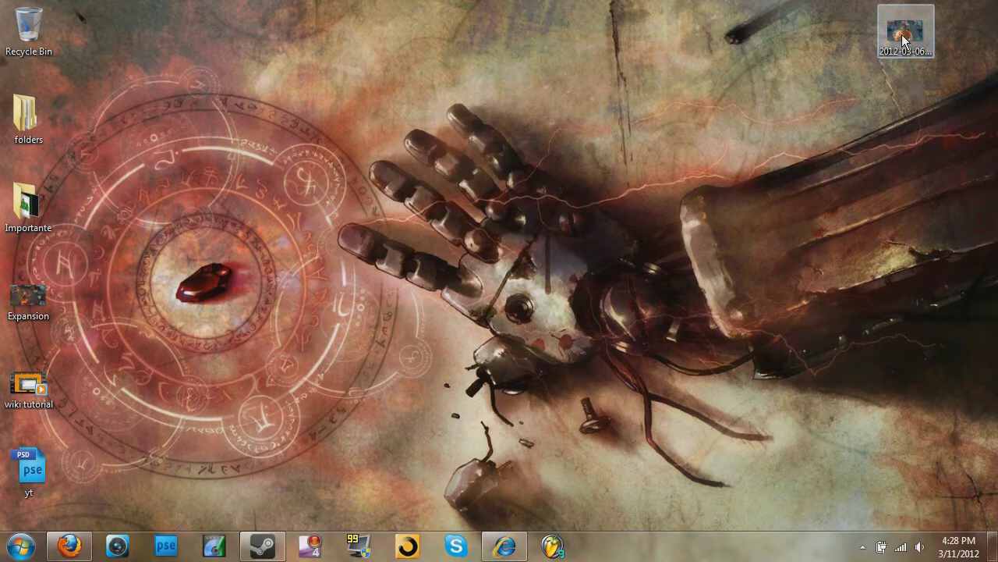
- Rename the desktop screenshot file to 'Jelly Palace' and restore the Internet Explorer window
right_click(902, 39)
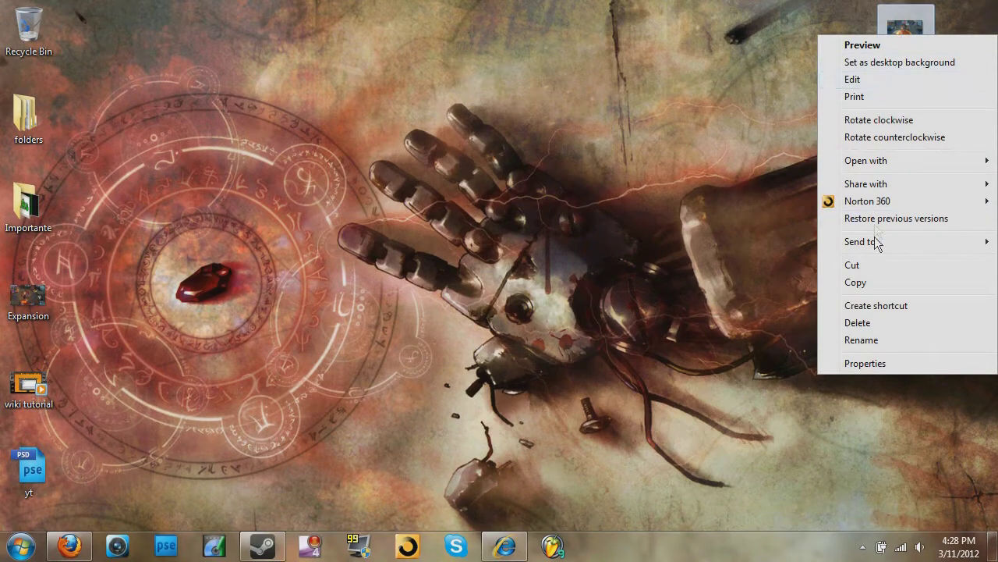
click(858, 340)
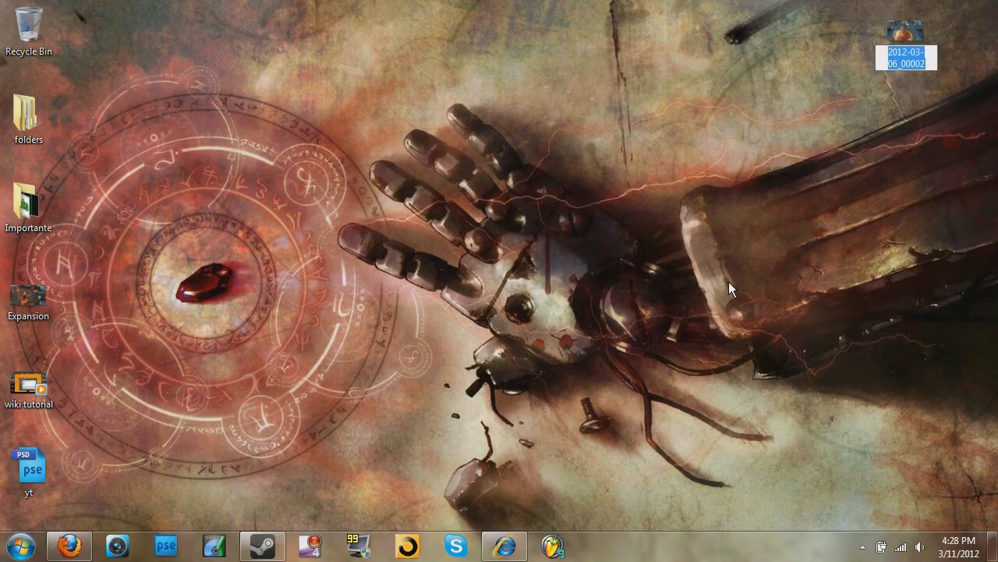
key(BackSpace)
text(el)
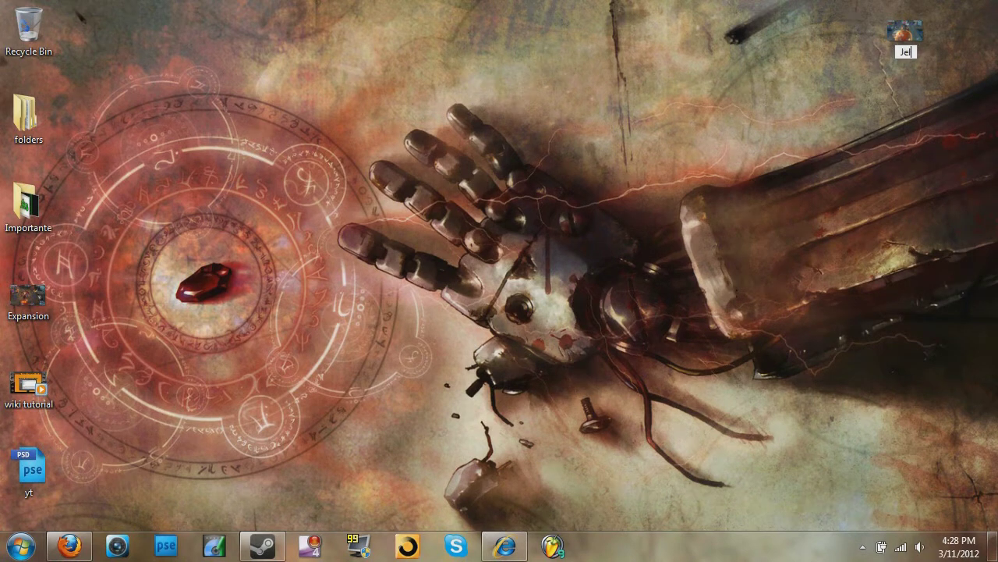
text(ly Pa)
text(lace)
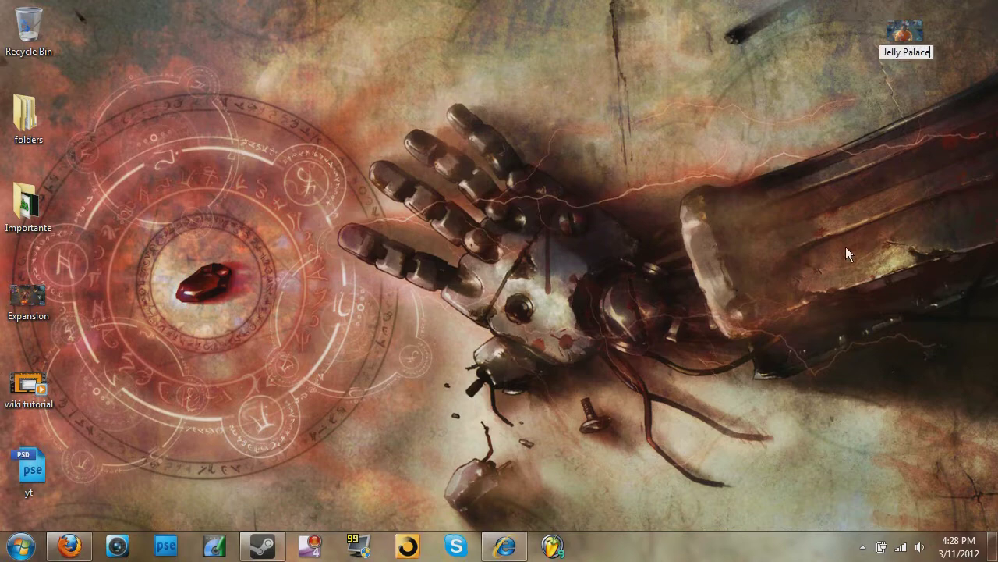
key(Return)
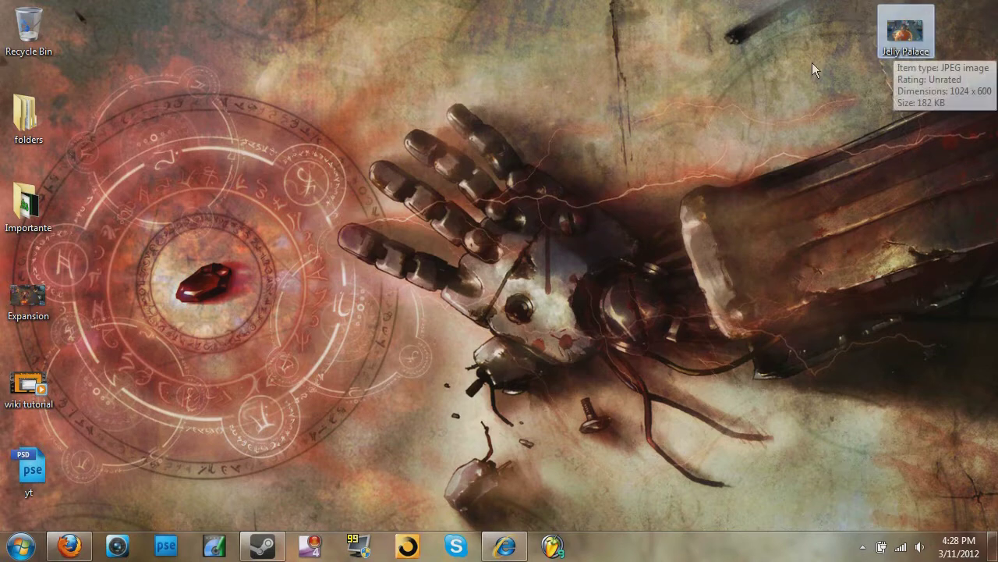
click(503, 548)
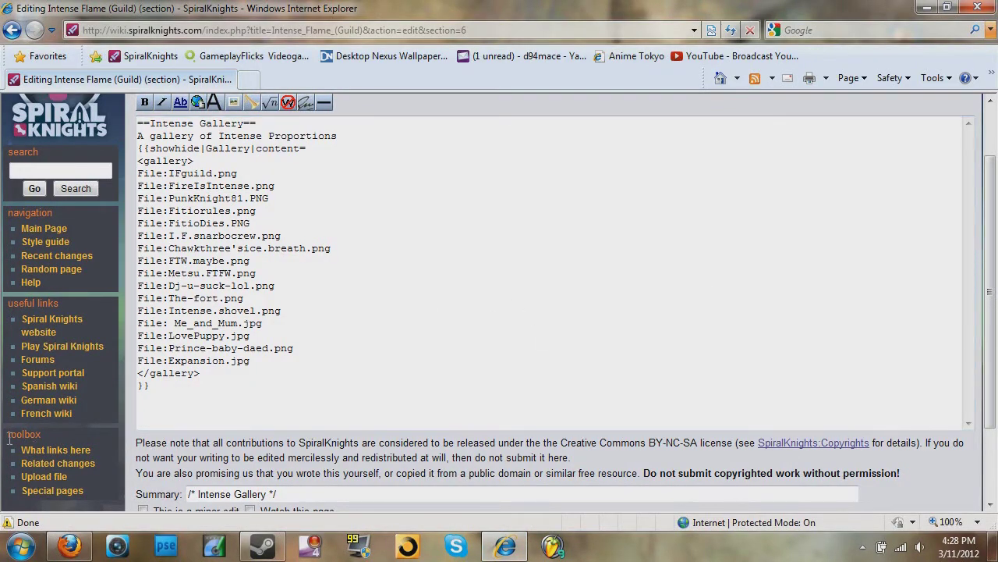
- Go to the wiki's Upload file page and bring up the Source filename file chooser
click(33, 480)
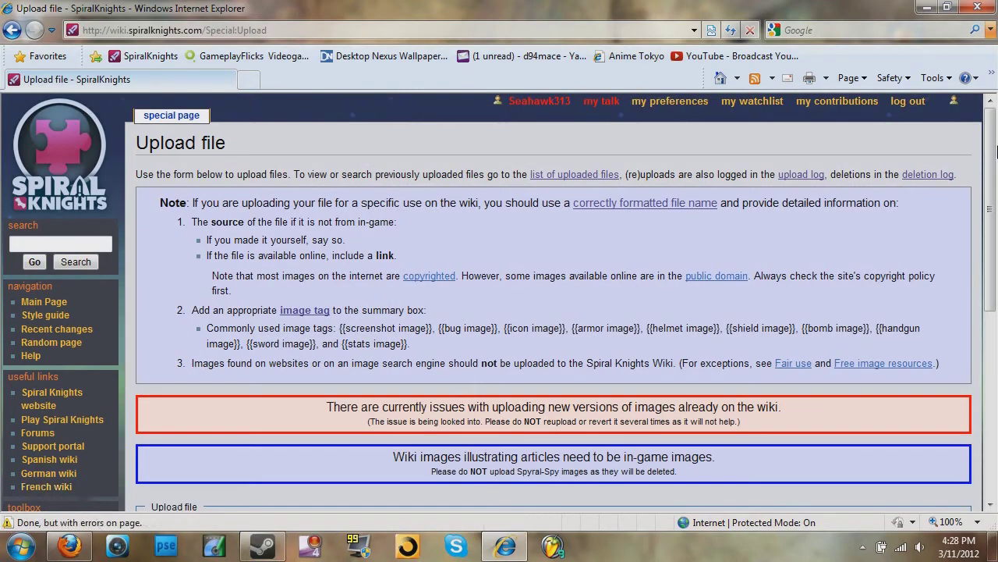
drag(994, 146, 994, 293)
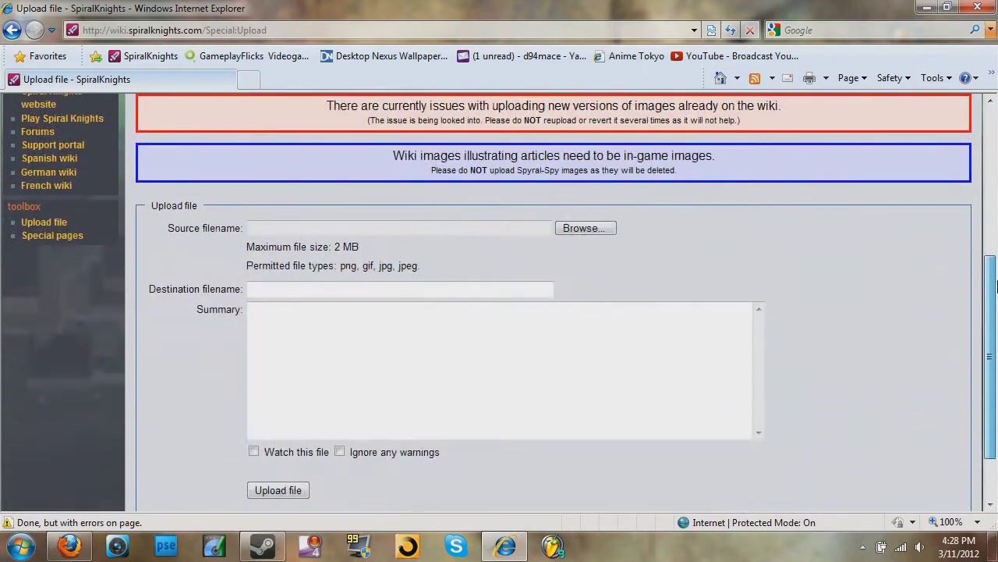
click(578, 232)
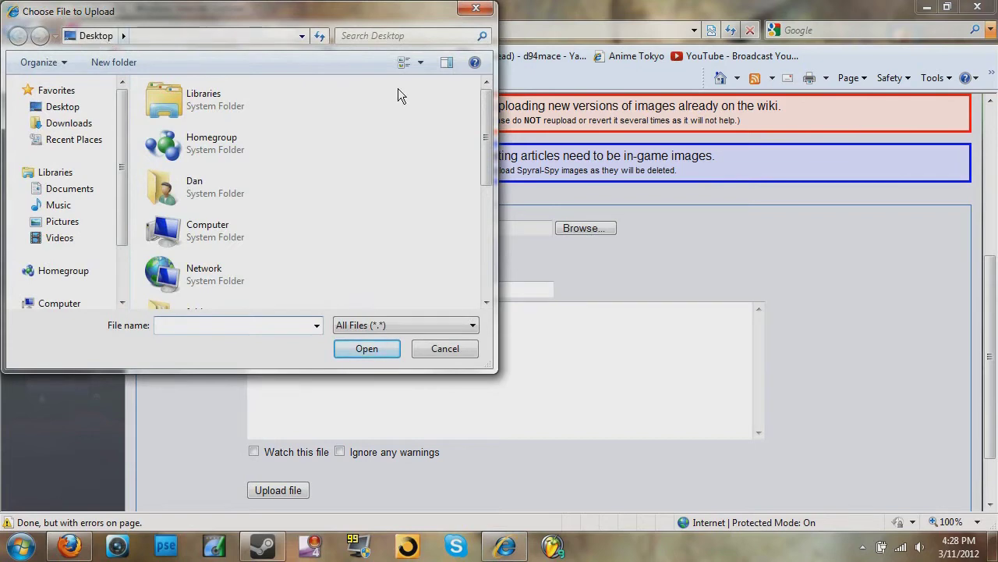
- Choose Jelly Palace from the Desktop as the source file, confirming destination name Jelly_Palace.jpg
drag(486, 104, 500, 227)
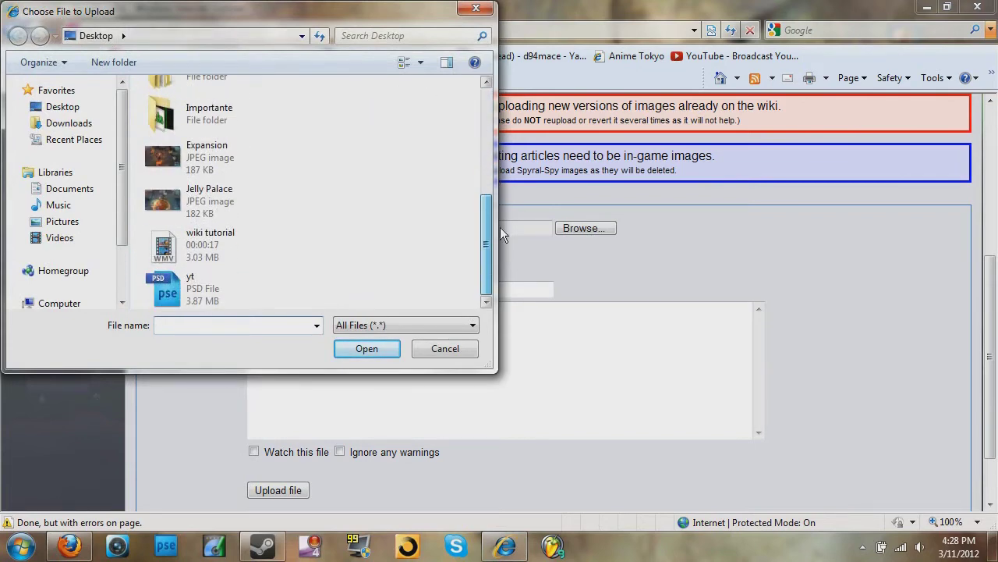
double_click(213, 204)
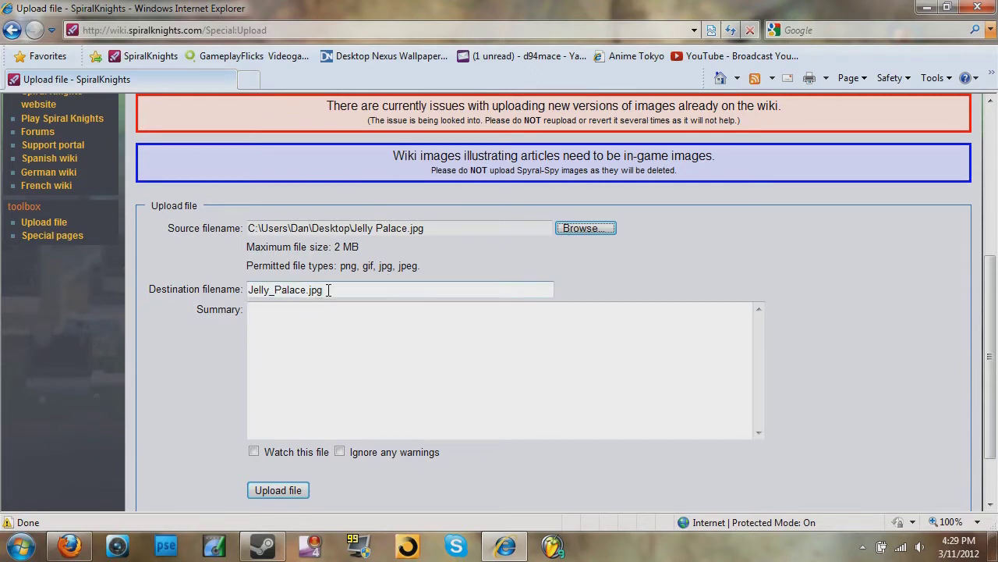
drag(337, 291, 221, 302)
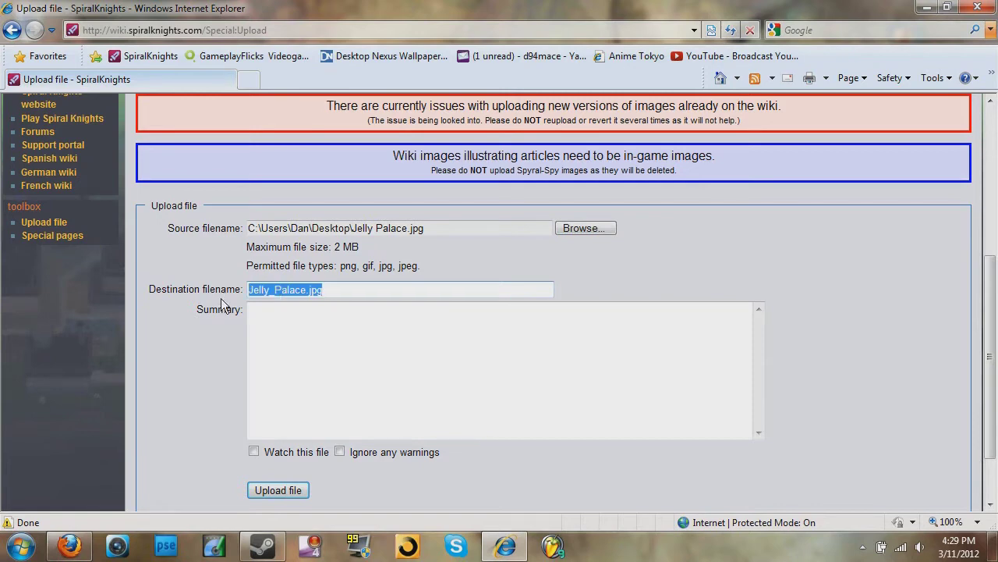
click(344, 289)
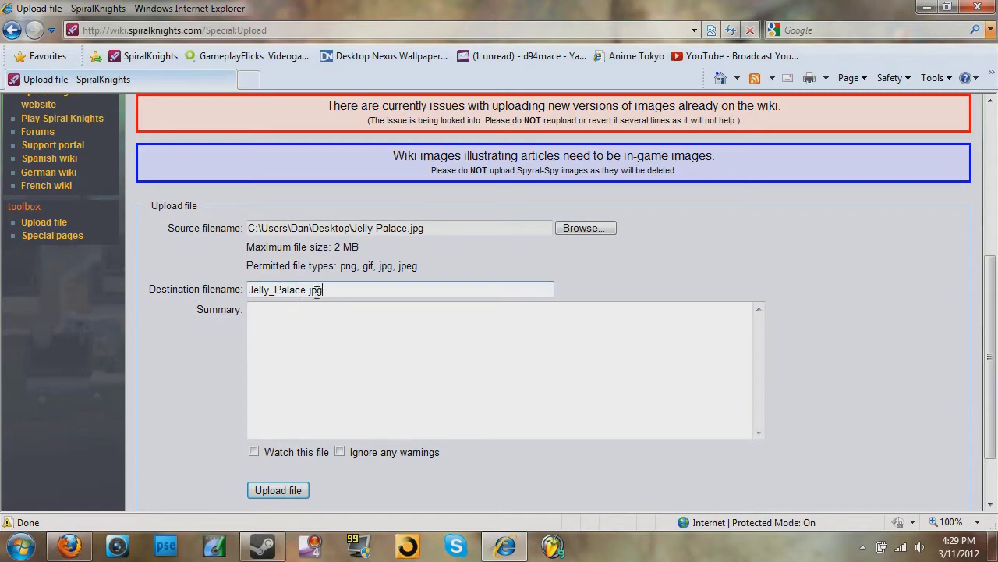
drag(316, 291, 237, 304)
key(ctrl+c)
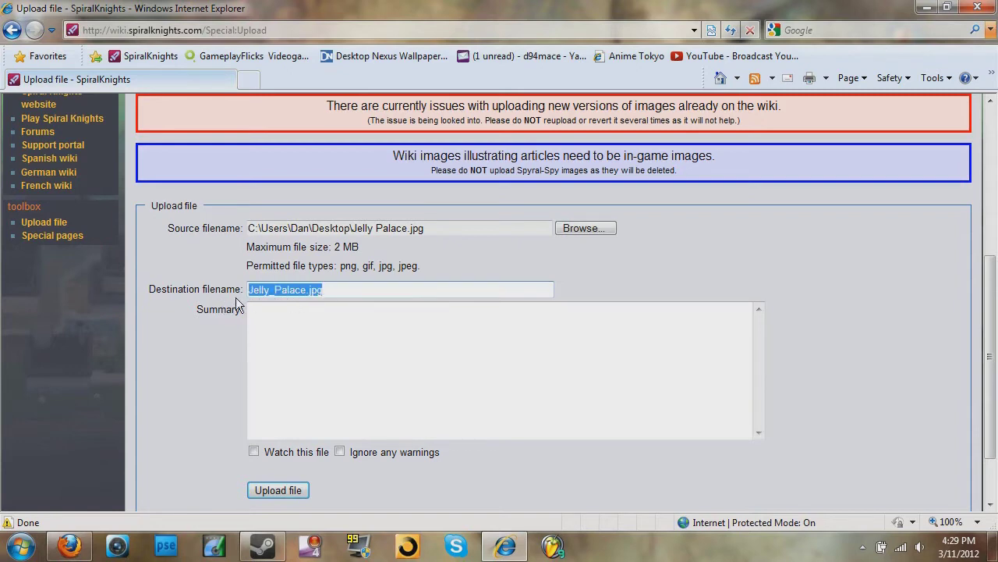
click(335, 289)
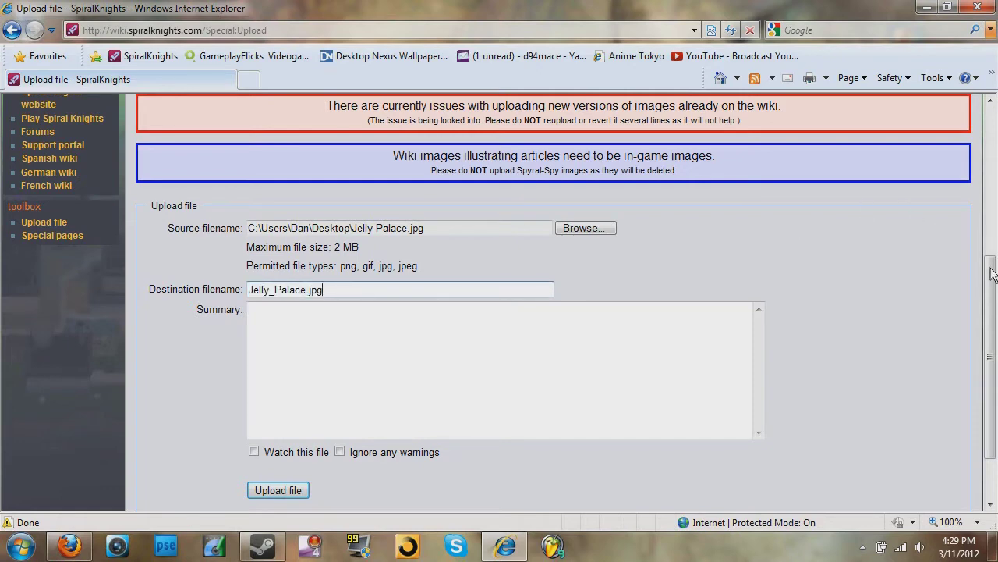
- Enter the summary 'Fooling around in the jelly palace' and upload the image
drag(991, 273, 992, 294)
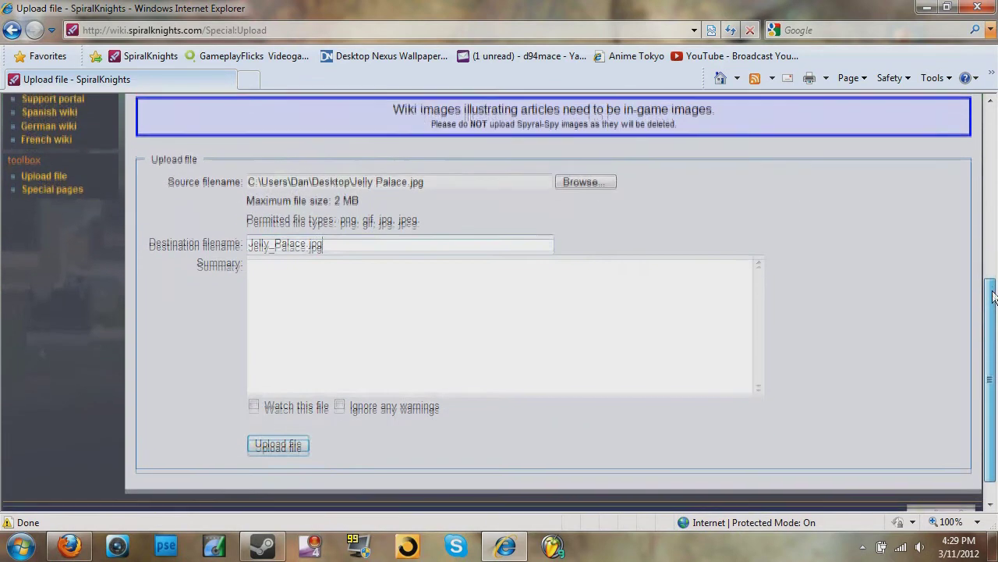
click(345, 321)
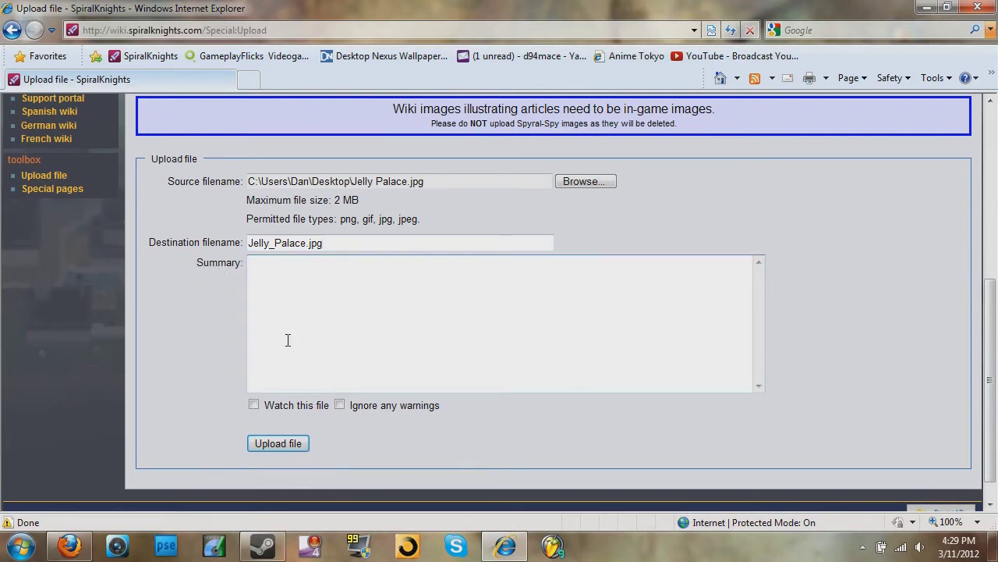
text(Fooli)
text(ng aro)
text(und in the )
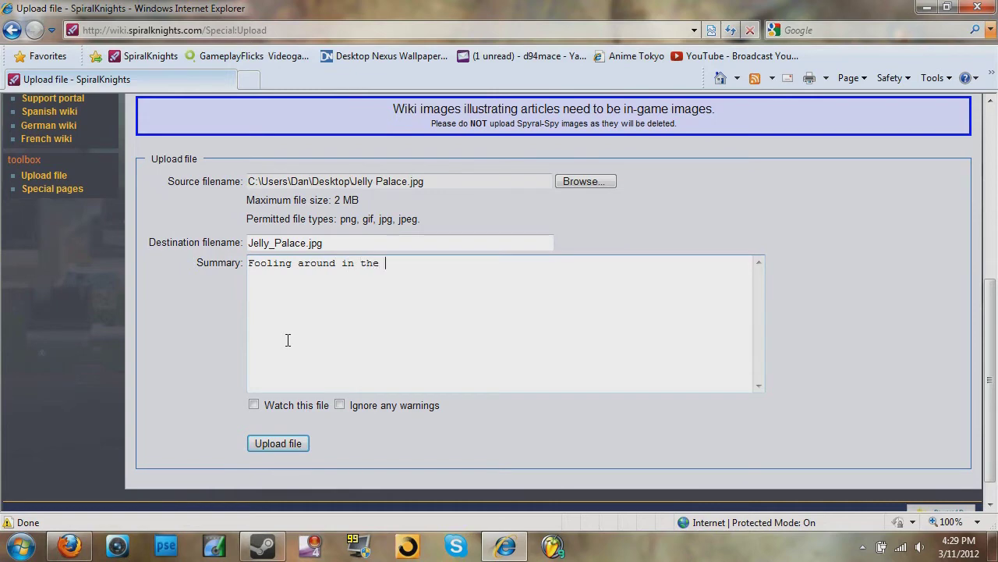
text(jelly p)
text(alace.)
click(287, 446)
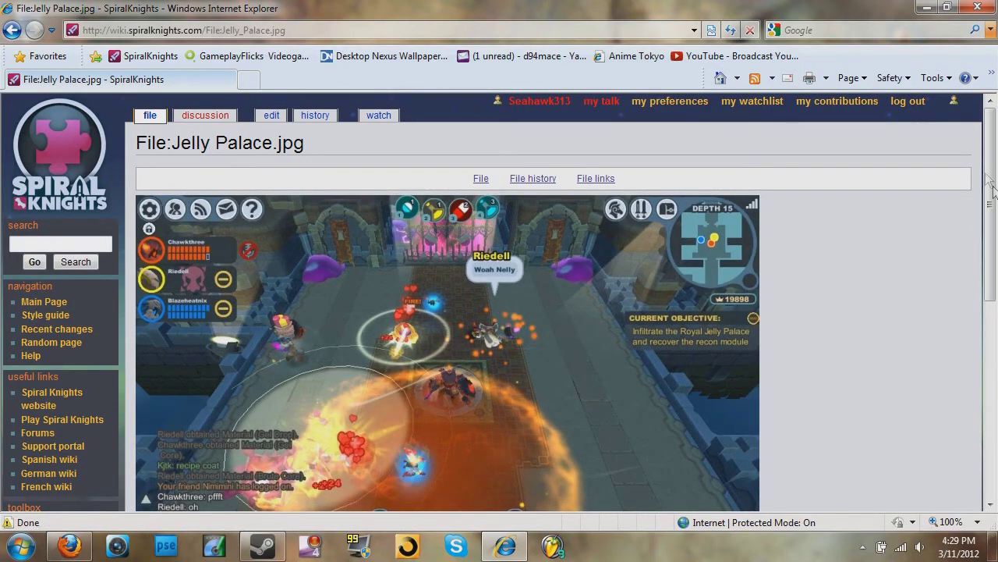
- Search the wiki for 'intense flame' using the sidebar search box's suggestion
drag(991, 189, 993, 206)
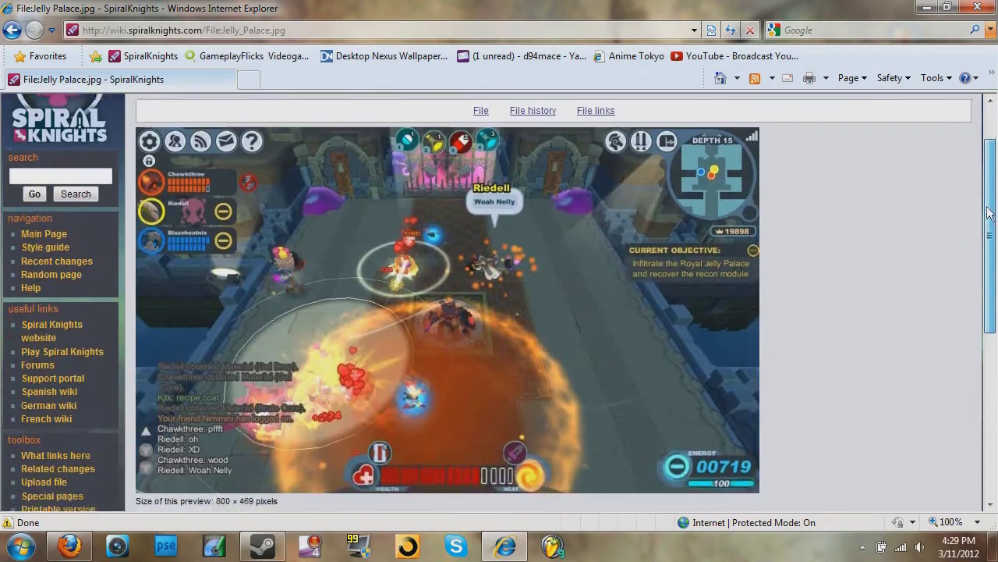
drag(993, 207, 993, 234)
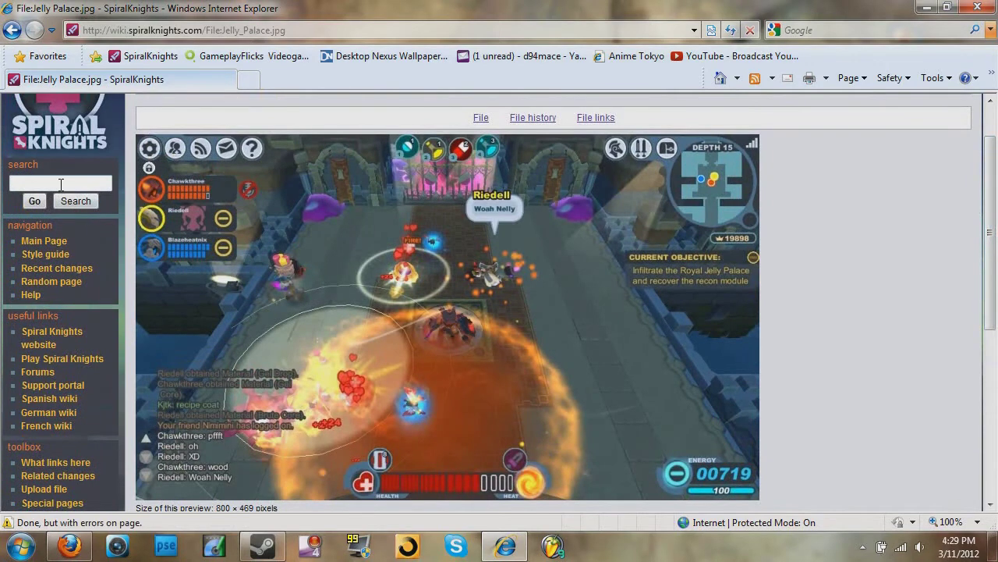
click(61, 184)
text(i)
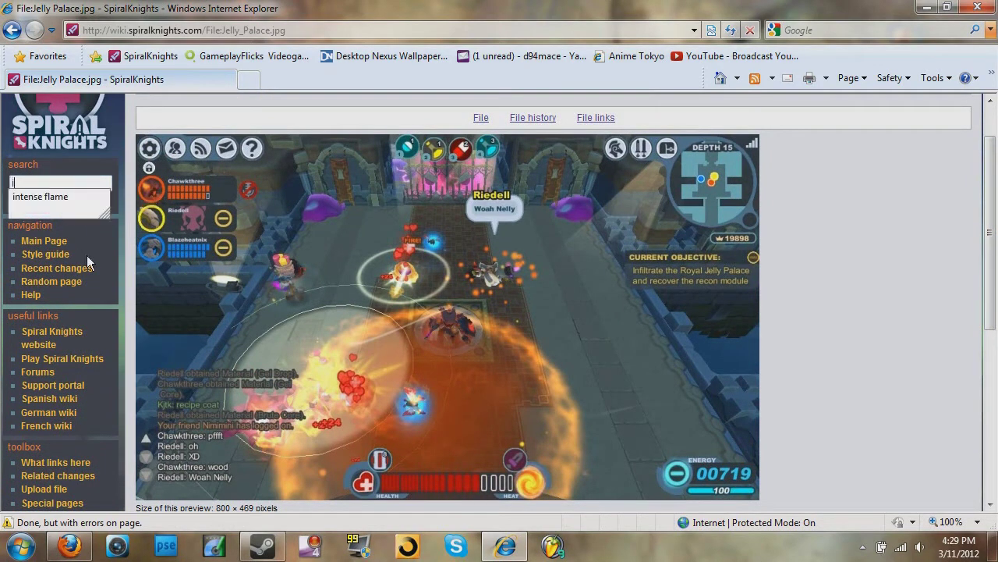
text(nten)
click(45, 193)
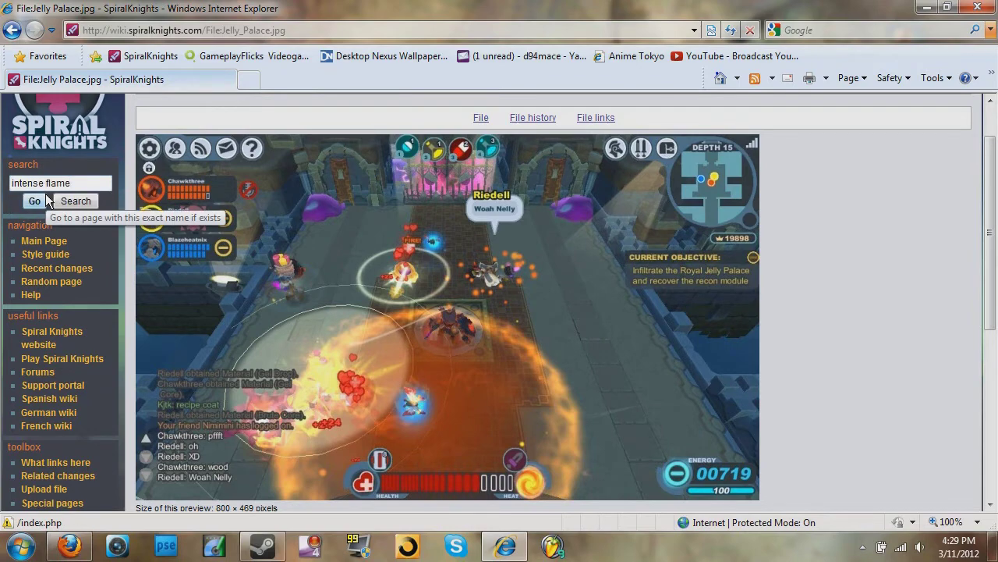
click(38, 201)
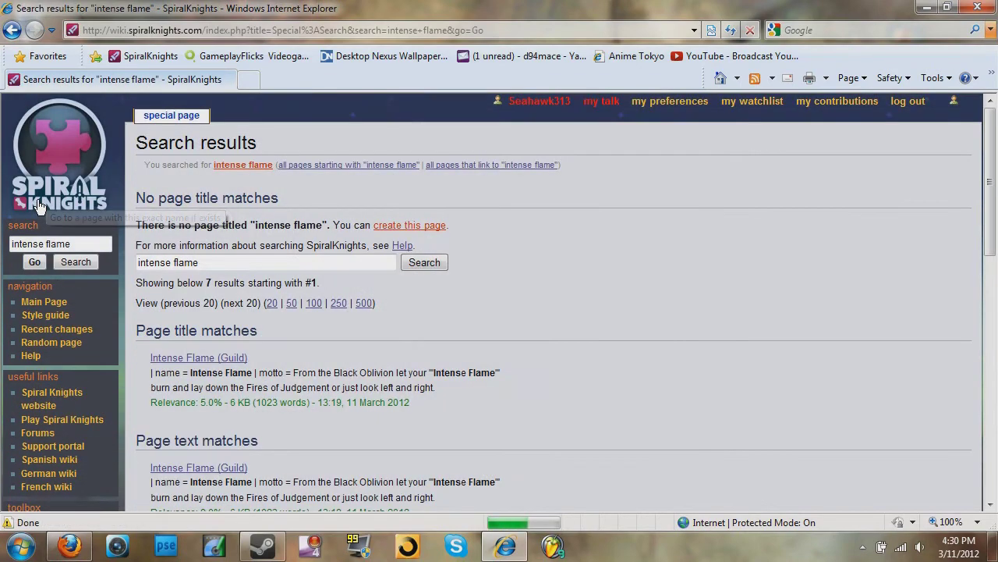
- Open the Intense Flame (Guild) search result and edit its Intense Gallery section
click(229, 359)
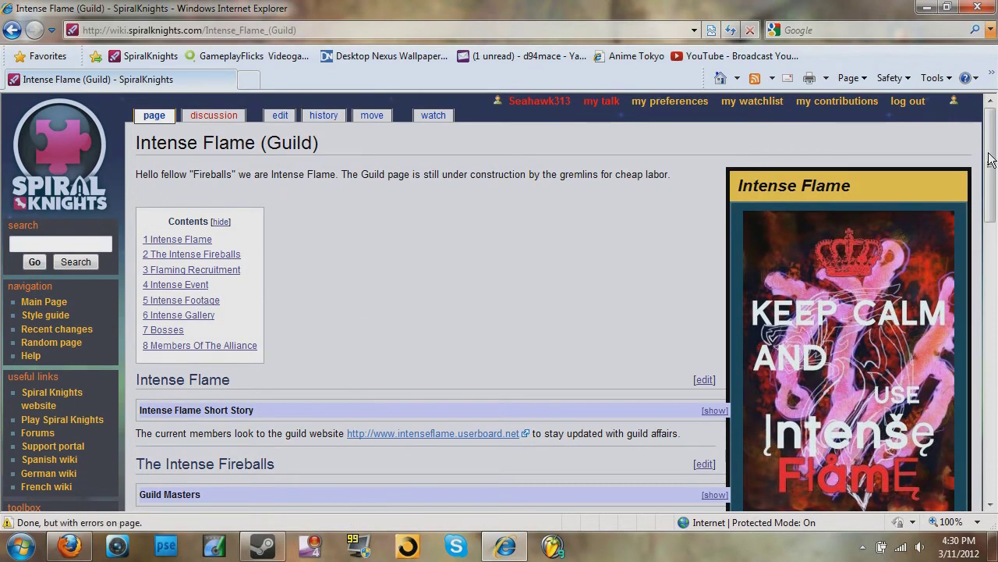
drag(989, 160, 993, 236)
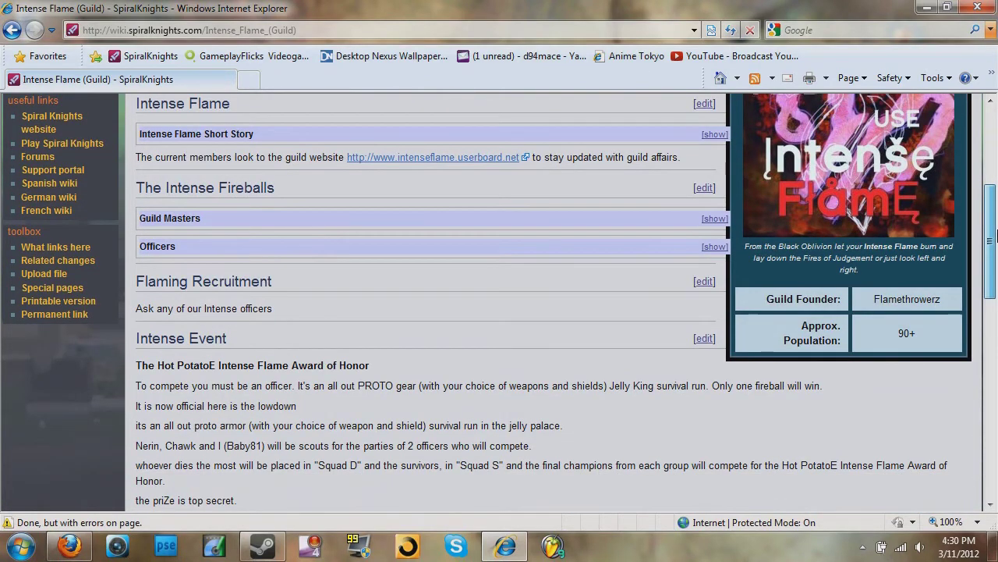
drag(994, 236, 994, 368)
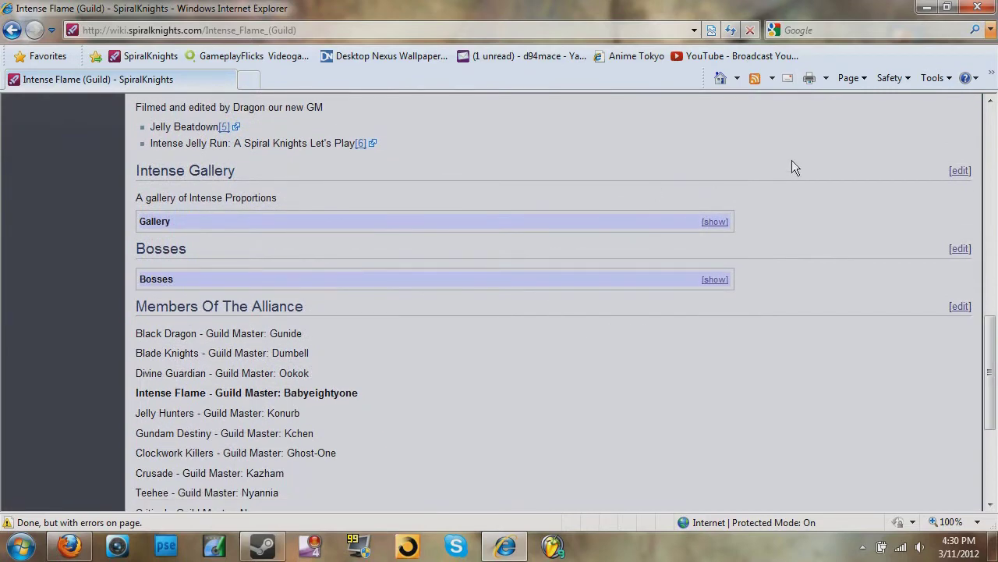
click(957, 172)
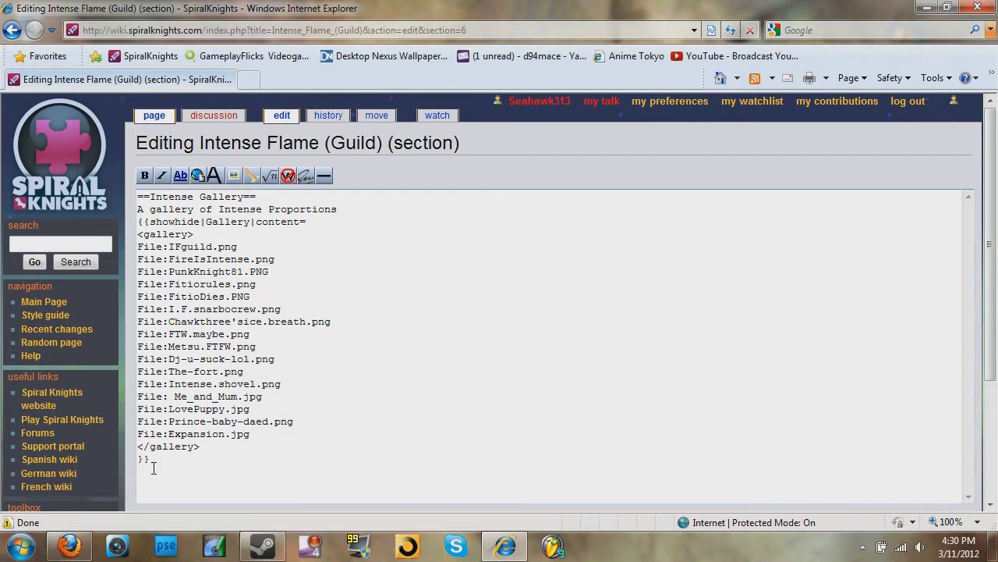
- Append a 'File:Jelly_Palace.jpg' line to the end of the Intense Gallery list and preview it
key(Return)
text(File:)
key(ctrl+v)
drag(992, 275, 996, 392)
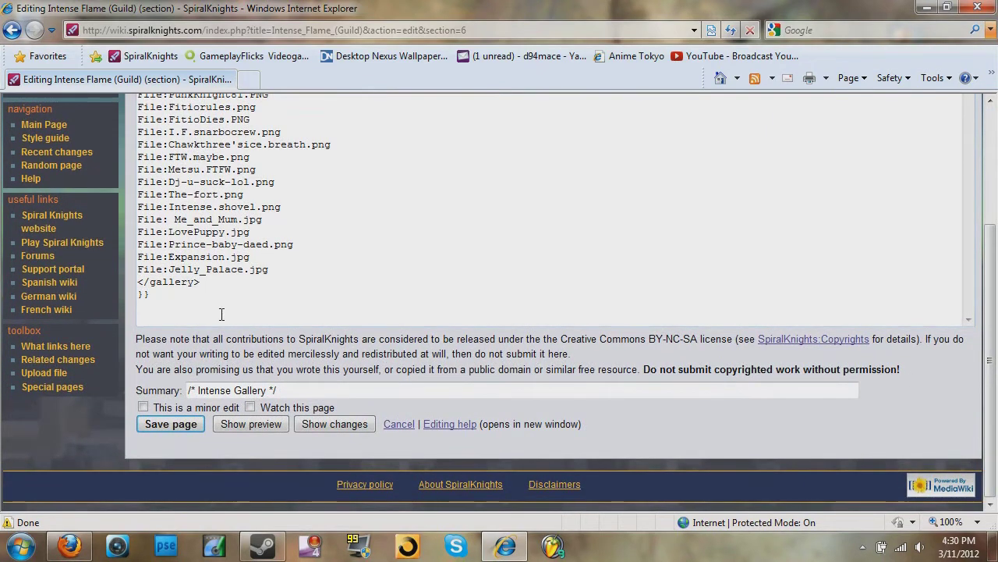
click(242, 427)
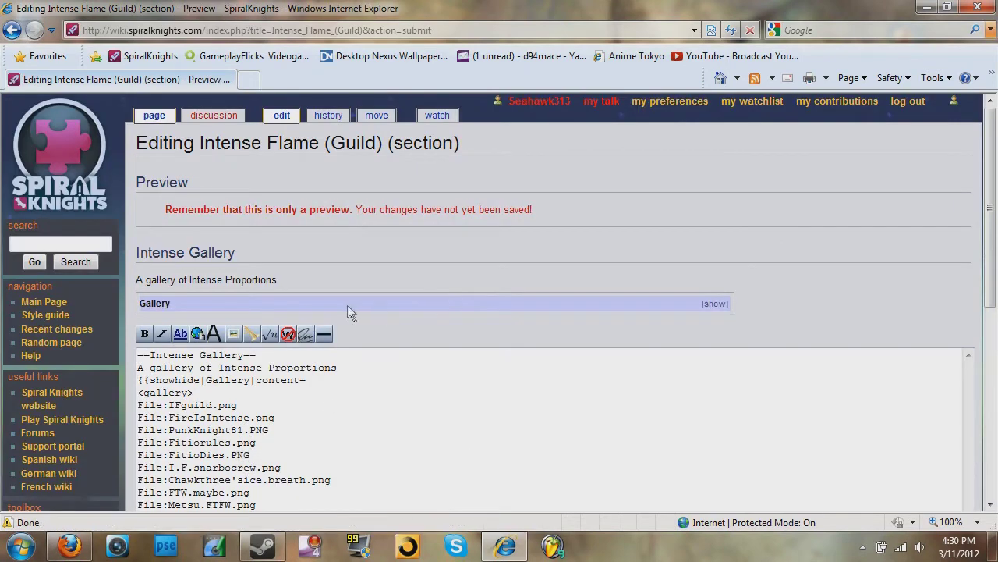
- Expand the previewed Gallery, open the new Jelly Palace thumbnail's file page, then go back
click(716, 304)
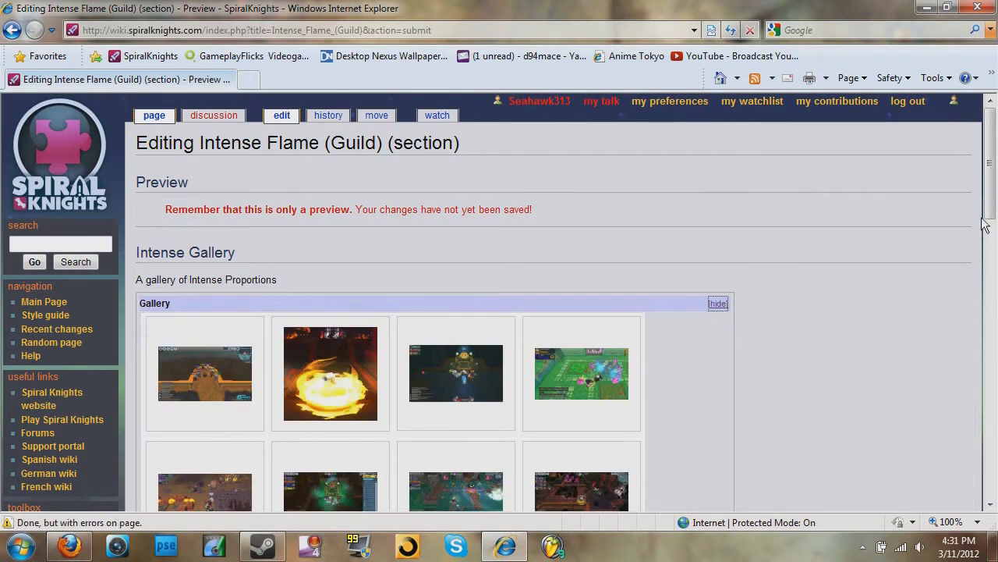
drag(994, 176, 996, 312)
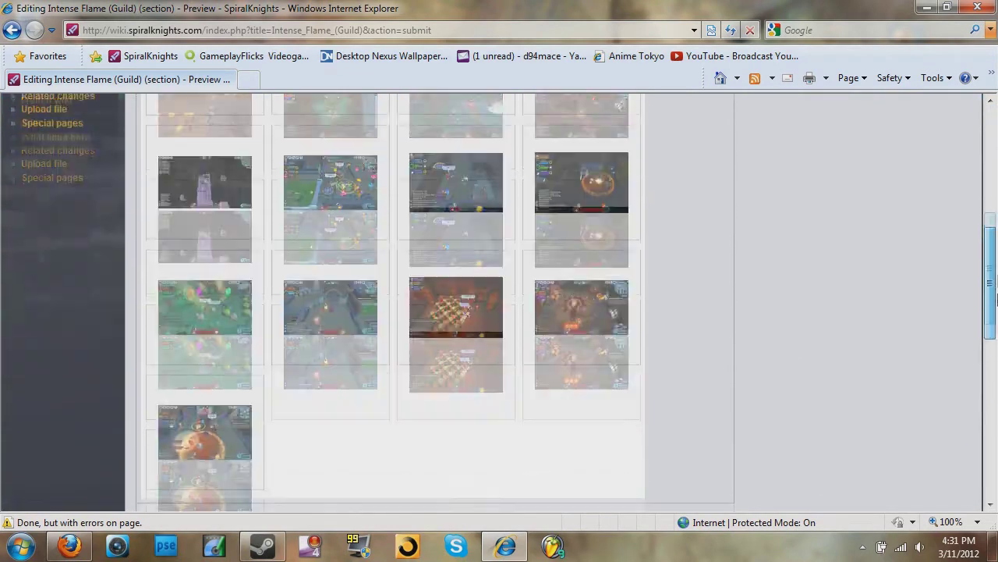
click(228, 368)
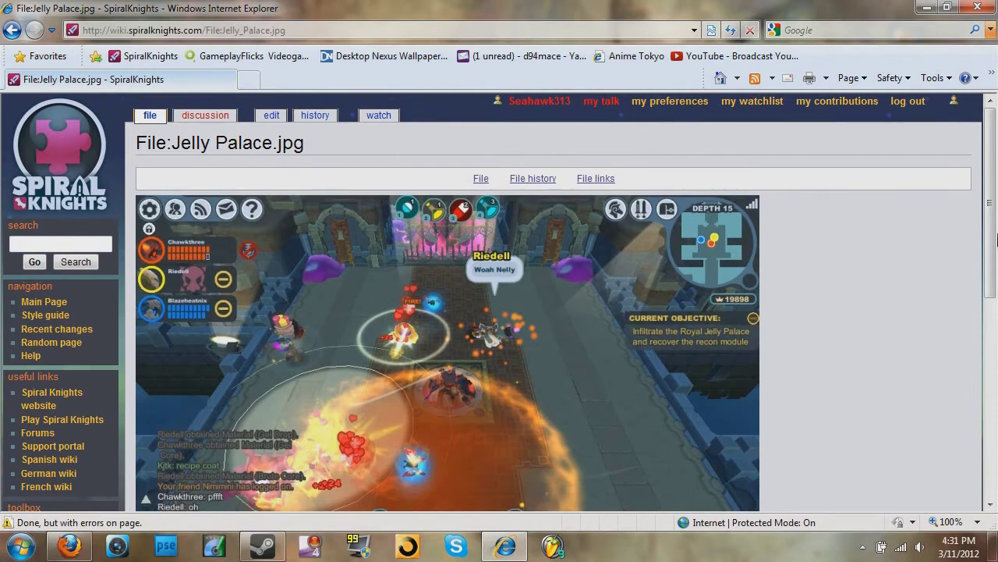
drag(989, 226, 992, 279)
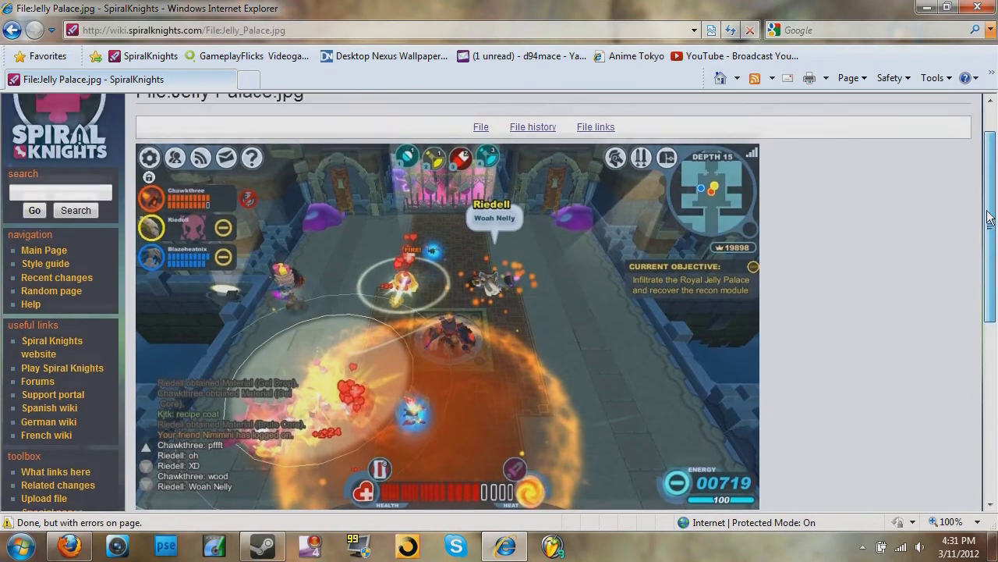
drag(992, 279, 981, 181)
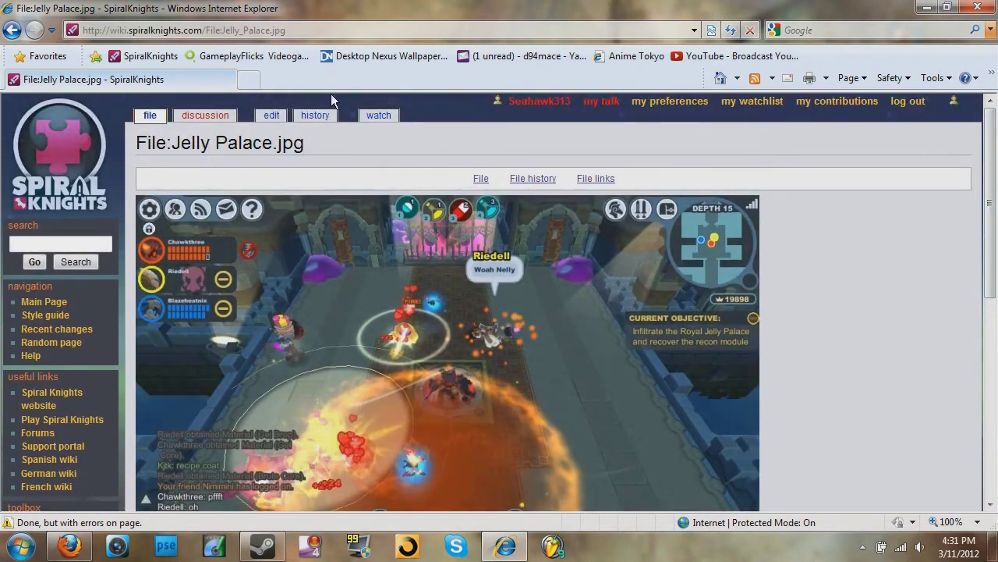
click(10, 28)
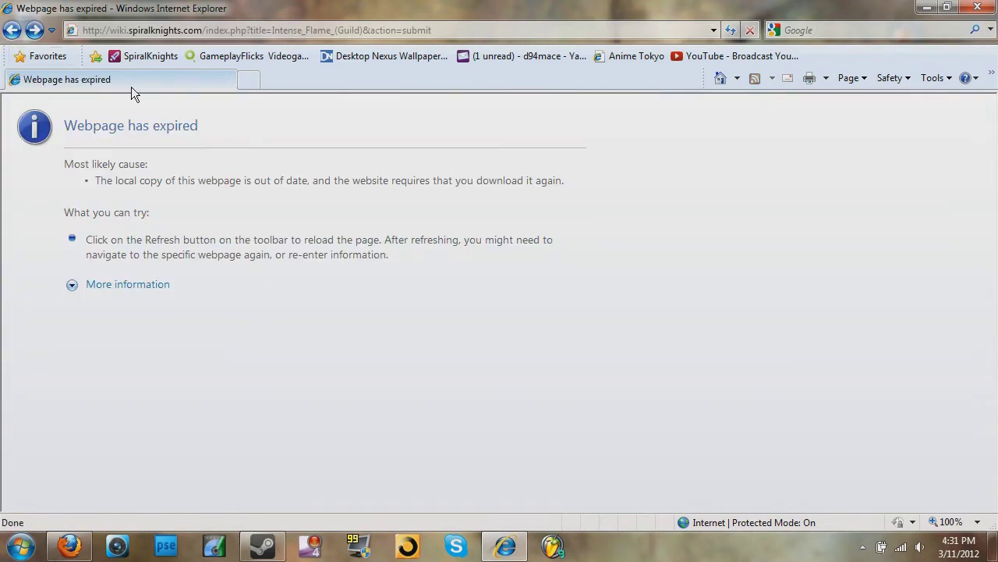
- Back in the section editor, re-enter 'File:Jelly_Palace.jpg' before </gallery> and save the page
click(10, 30)
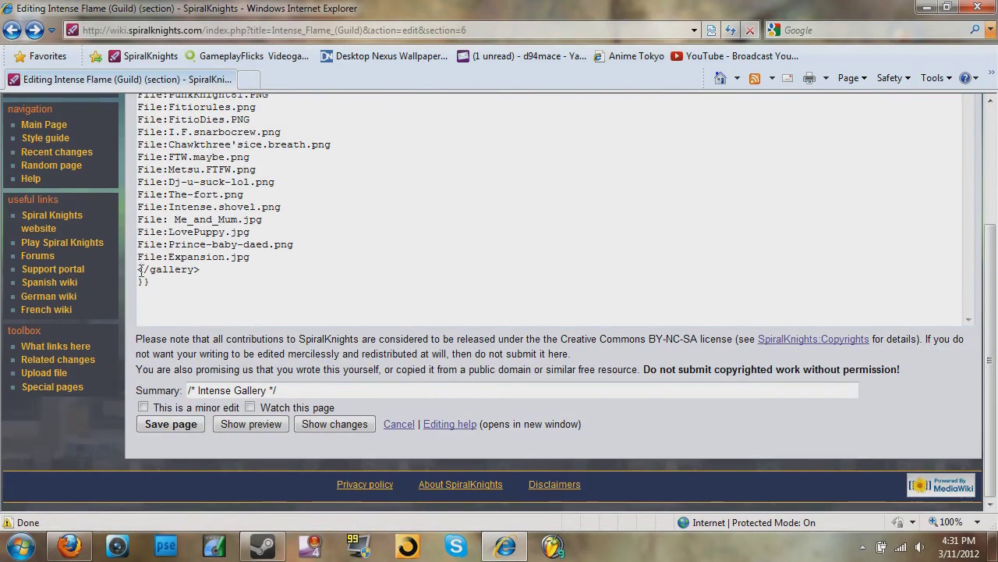
key(Return)
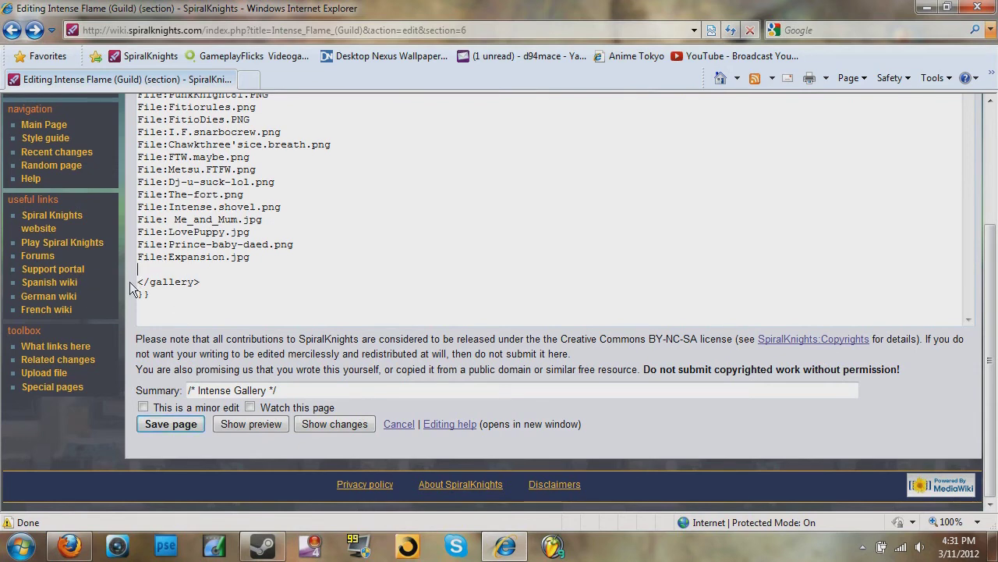
text(File)
text(:)
text(Jelly_Palace.jpg)
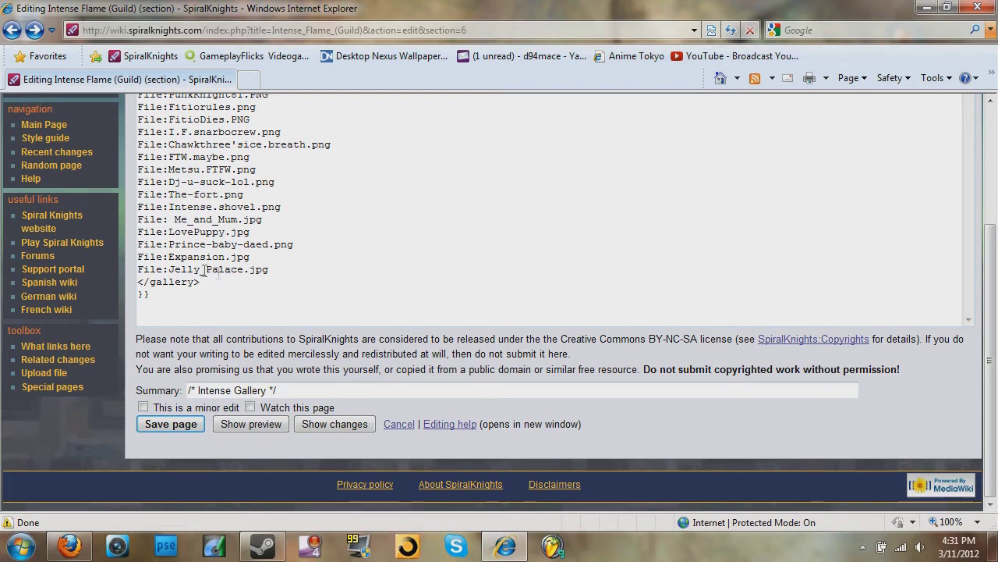
click(166, 423)
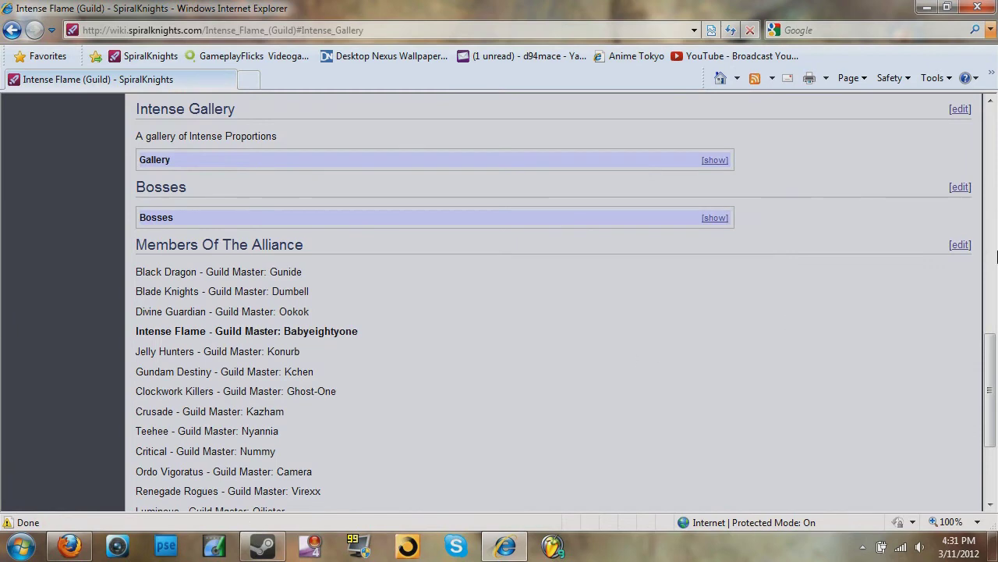
- Expand the saved Gallery box and open the Jelly Palace image's file page
drag(989, 359, 989, 300)
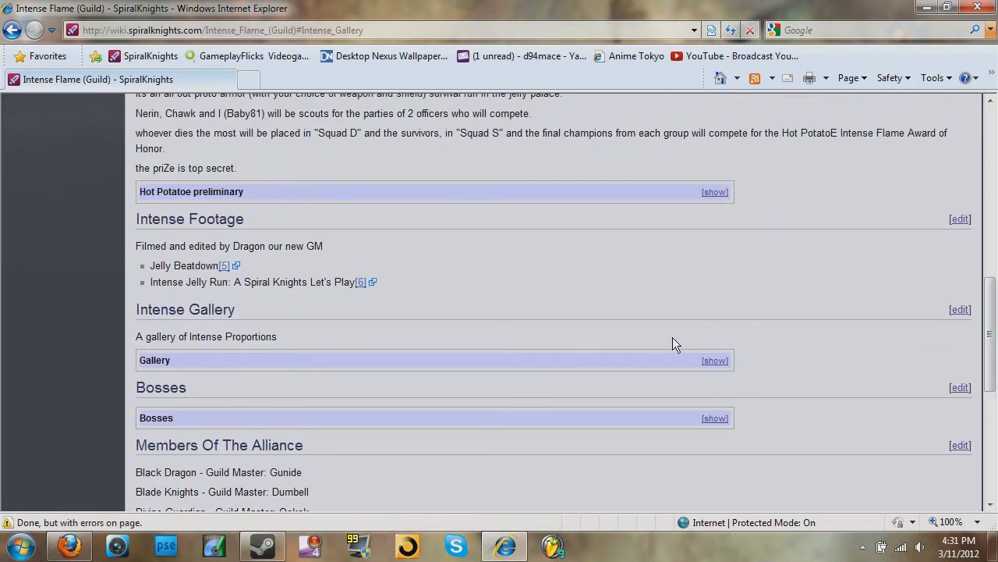
click(715, 360)
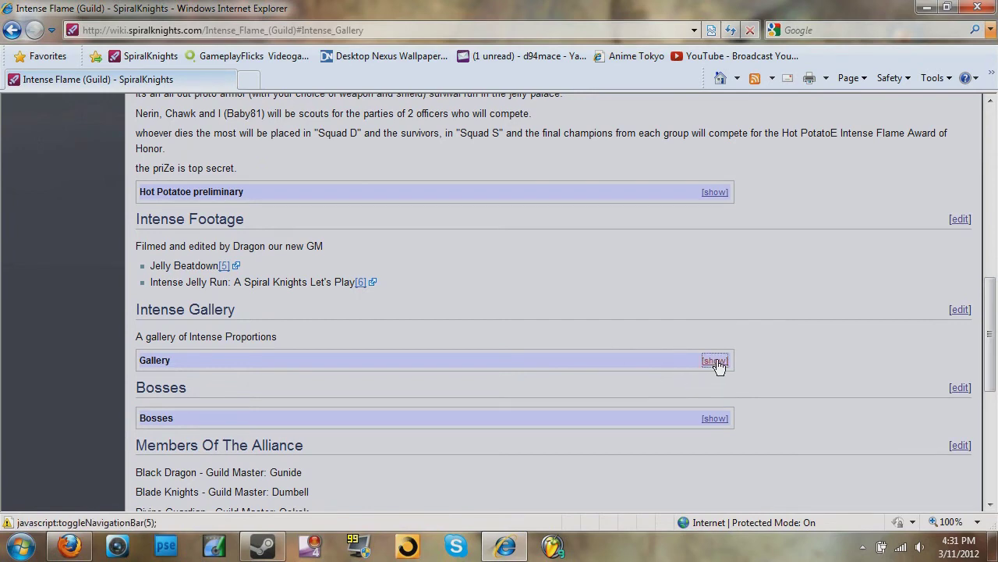
drag(990, 234, 991, 328)
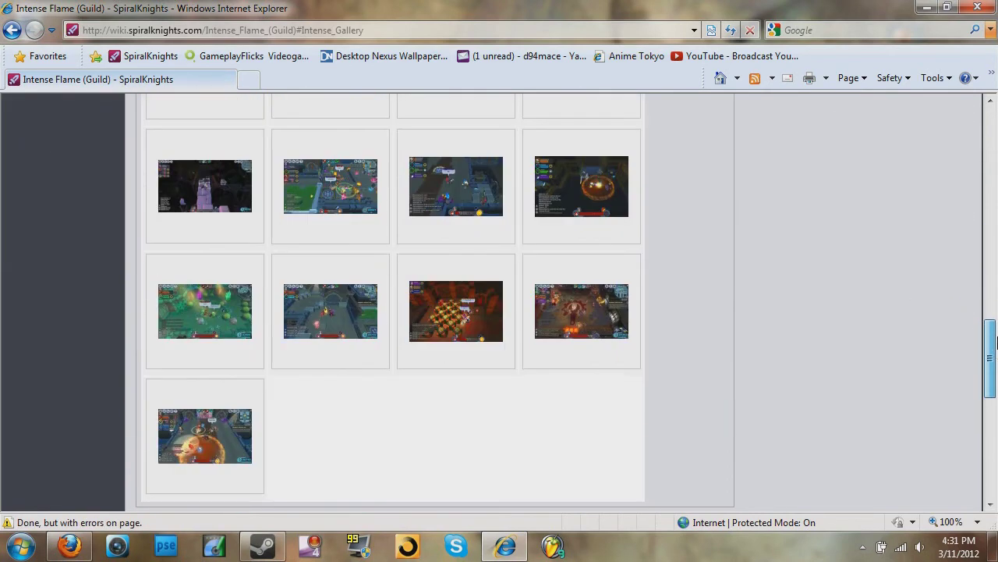
click(188, 460)
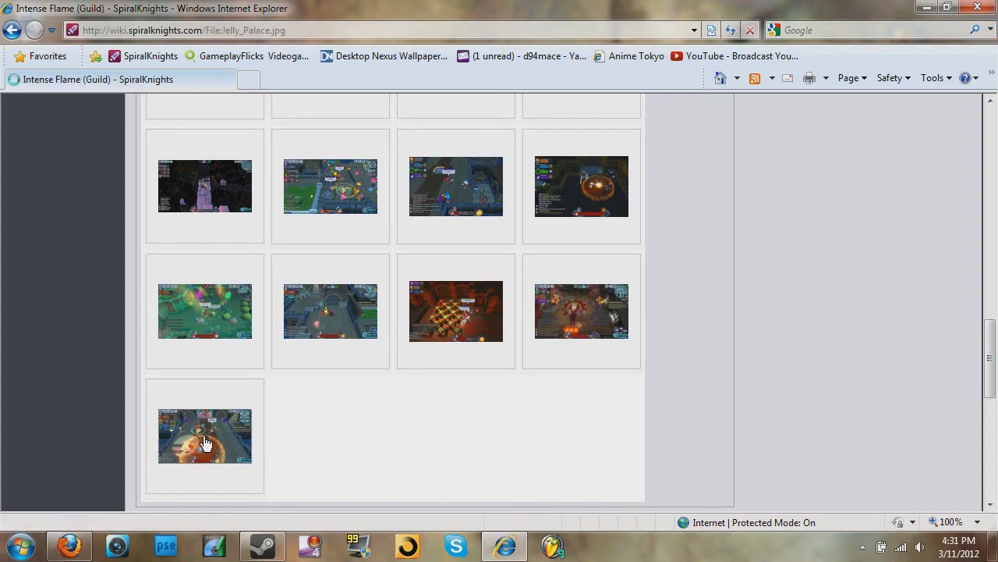
- Scroll through the Jelly Palace.jpg file page, then close Internet Explorer
scroll(236, 379, down, 3)
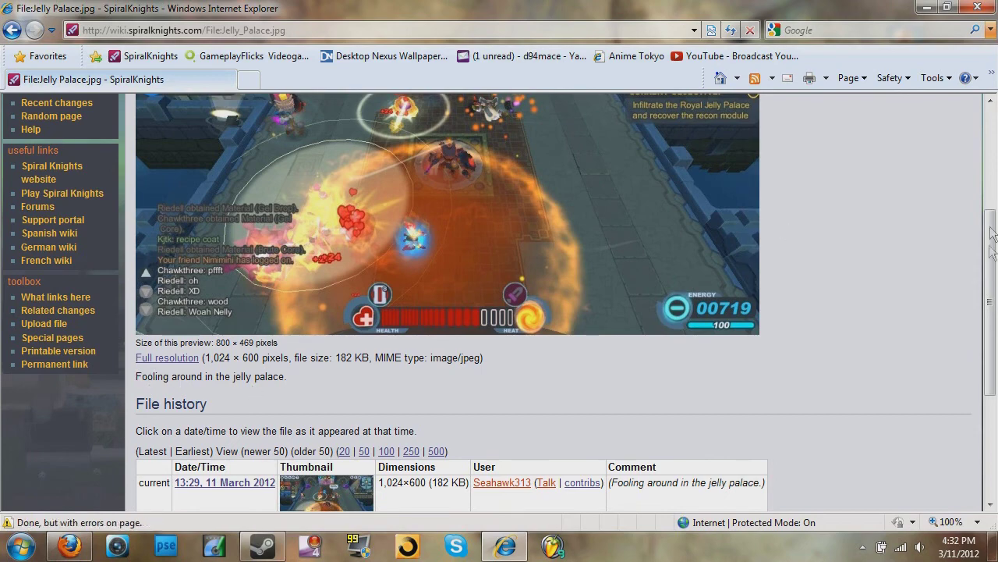
drag(992, 254, 992, 117)
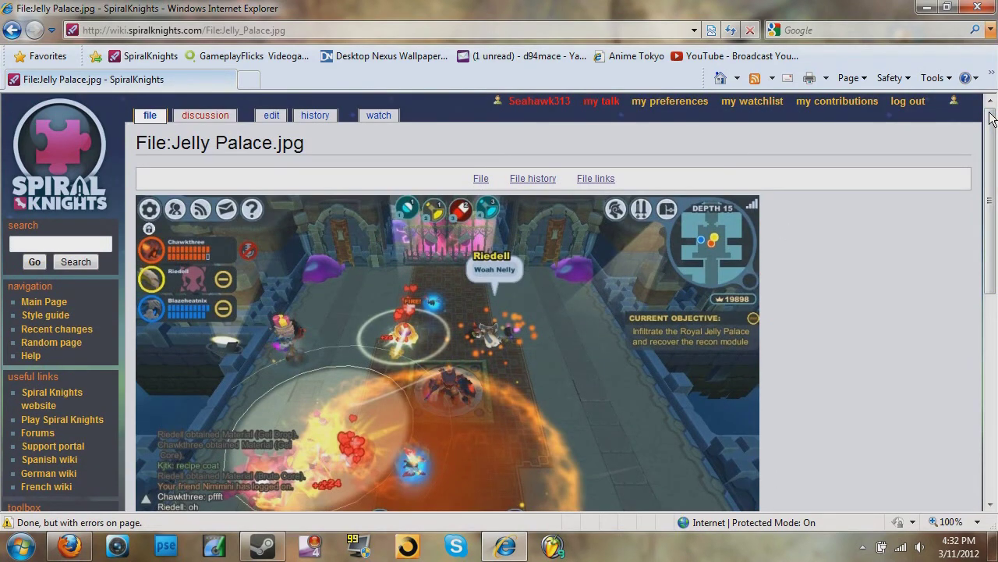
click(977, 7)
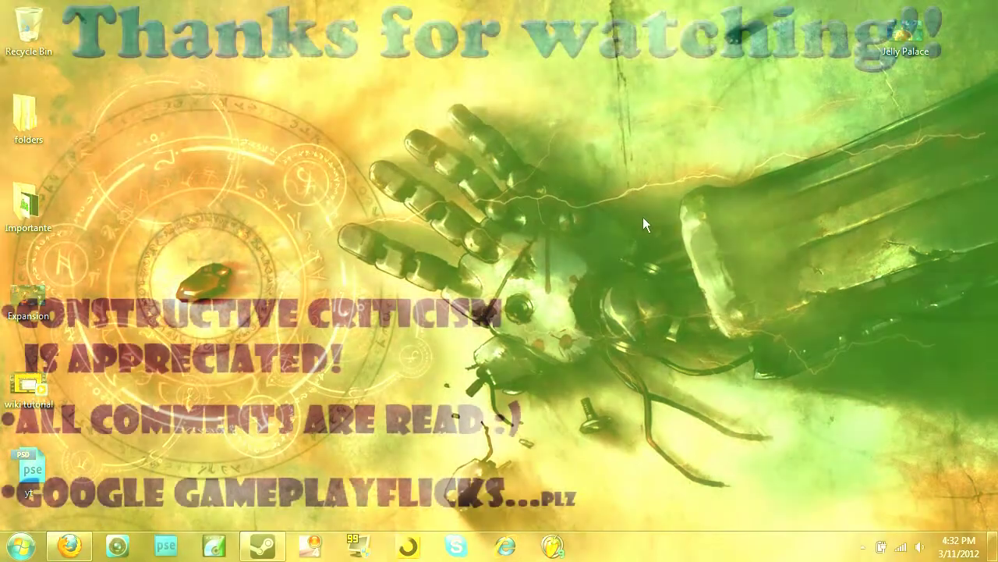